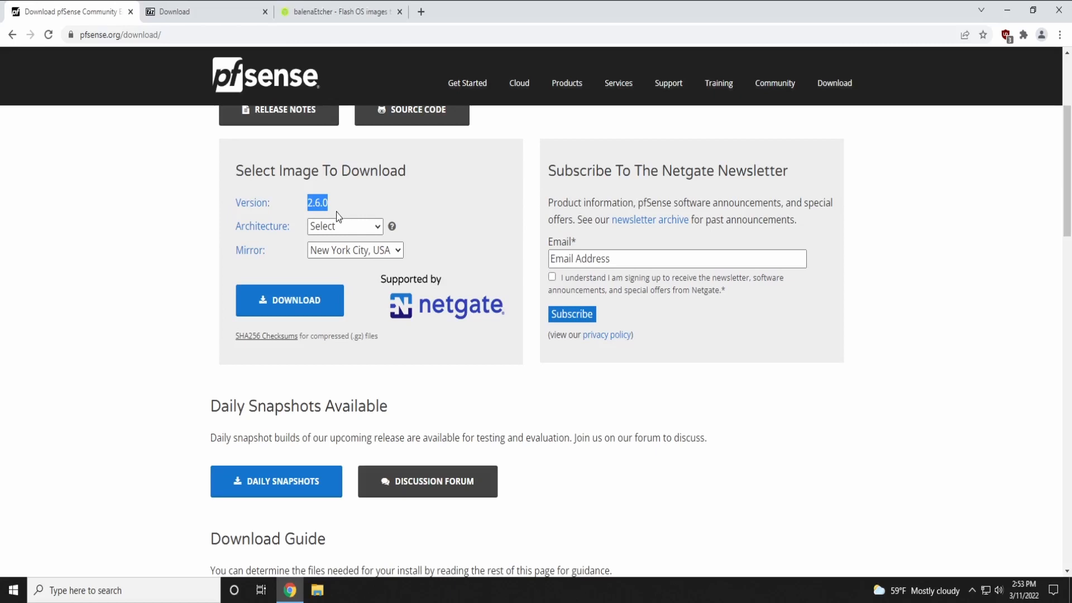
Choose AMD64 (64-bit) architecture and the DVD Image (ISO) Installer for pfSense 2.6.0
left_click(201, 239)
left_click_drag(233, 230, 279, 226)
left_click(344, 226)
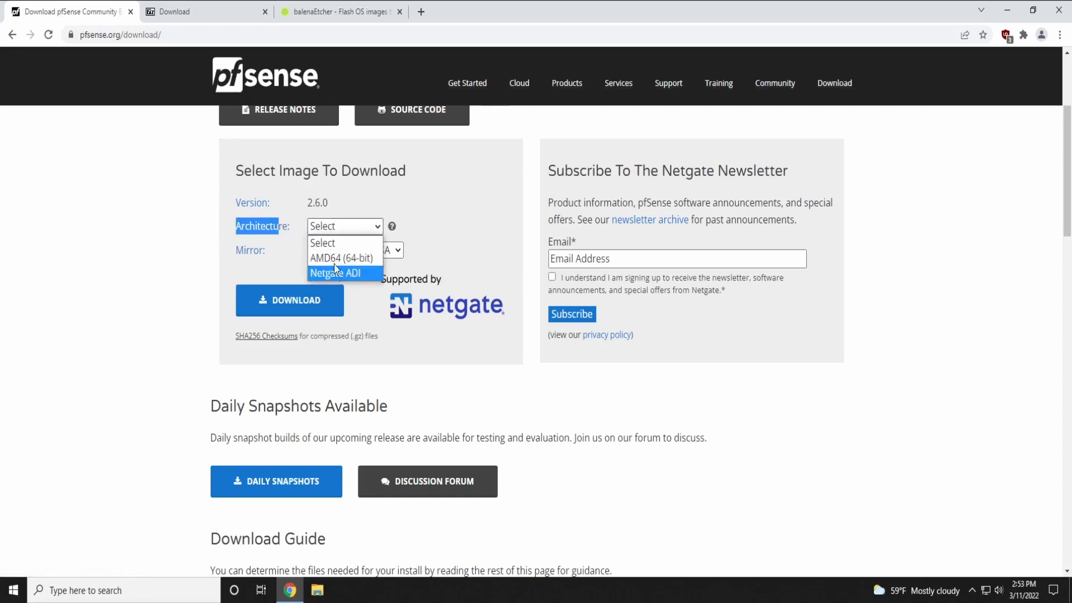
left_click(335, 257)
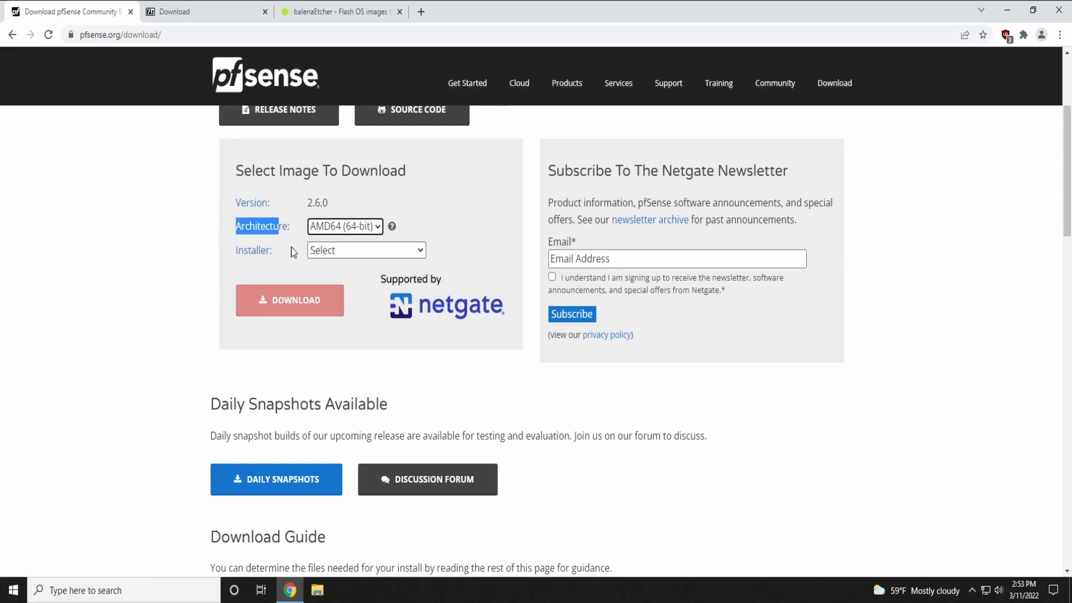
left_click(319, 249)
left_click(331, 296)
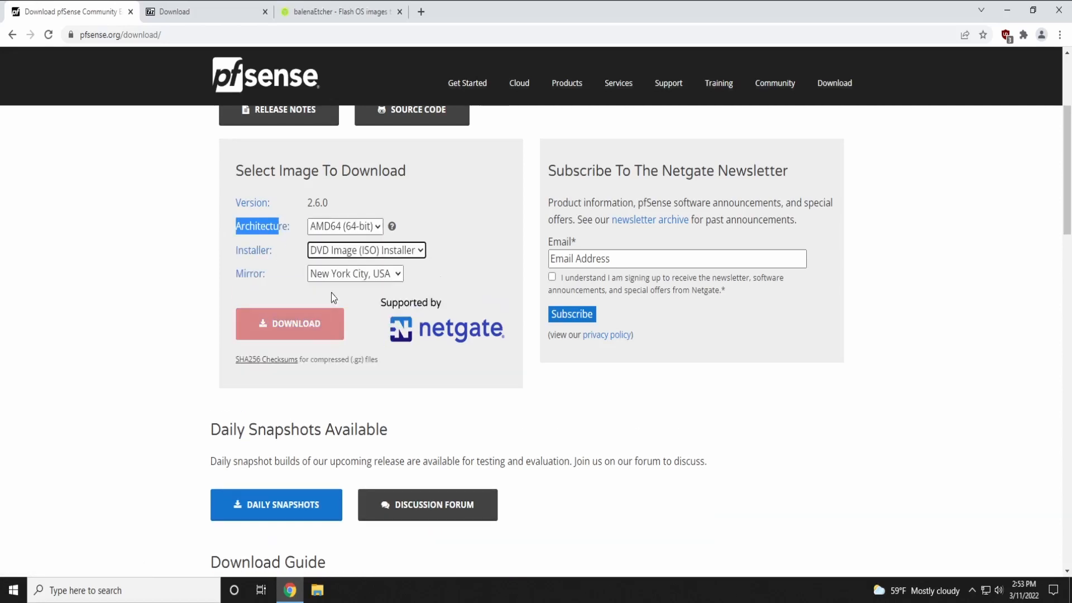
Keep the New York City, USA mirror and start downloading the pfSense image
left_click_drag(239, 272, 279, 281)
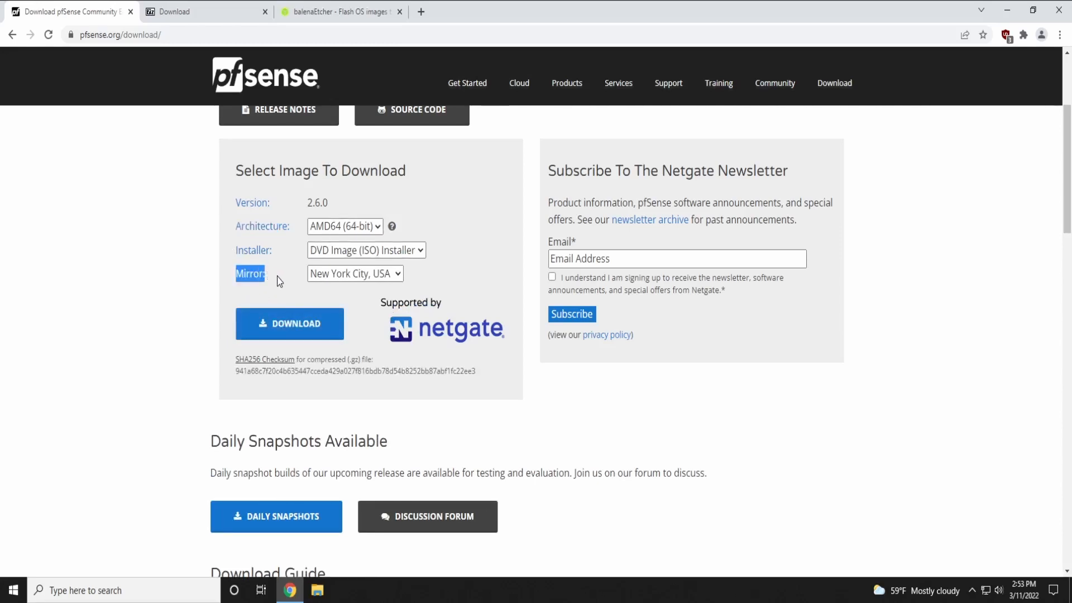
left_click(322, 275)
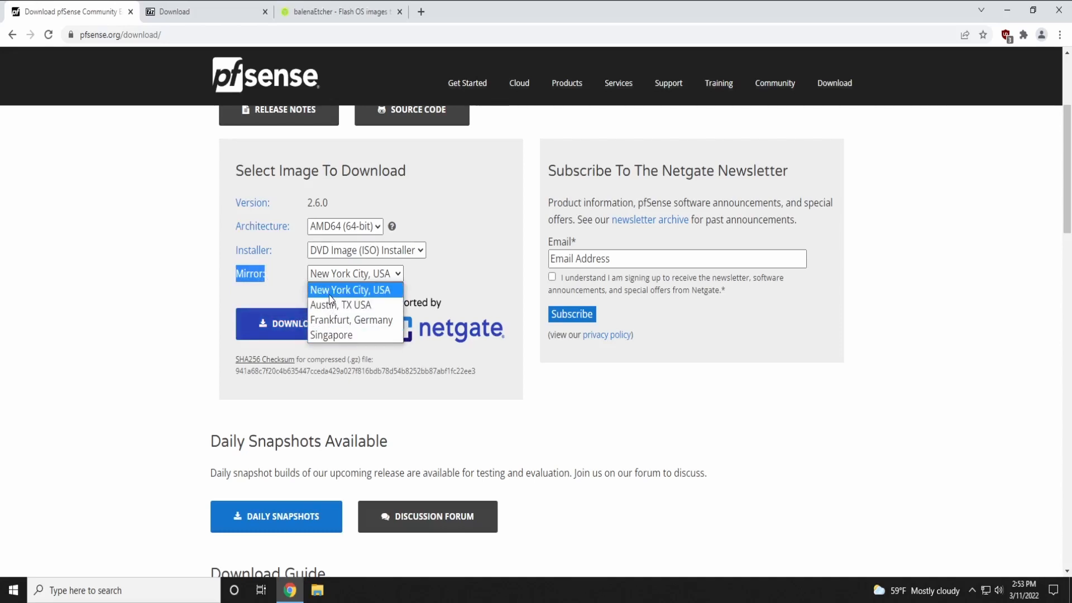
left_click(313, 288)
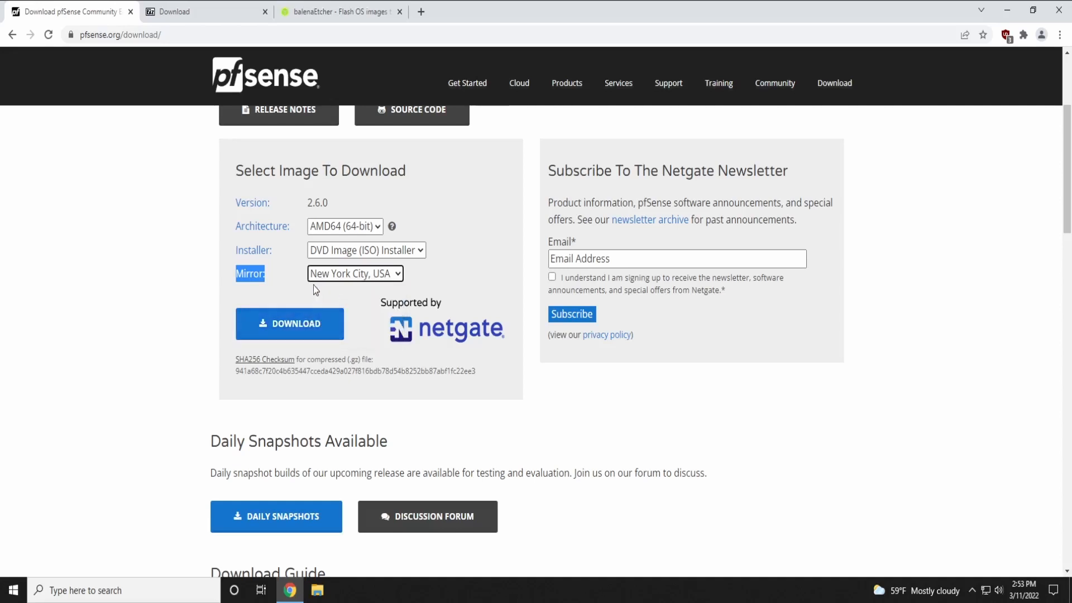
left_click(296, 324)
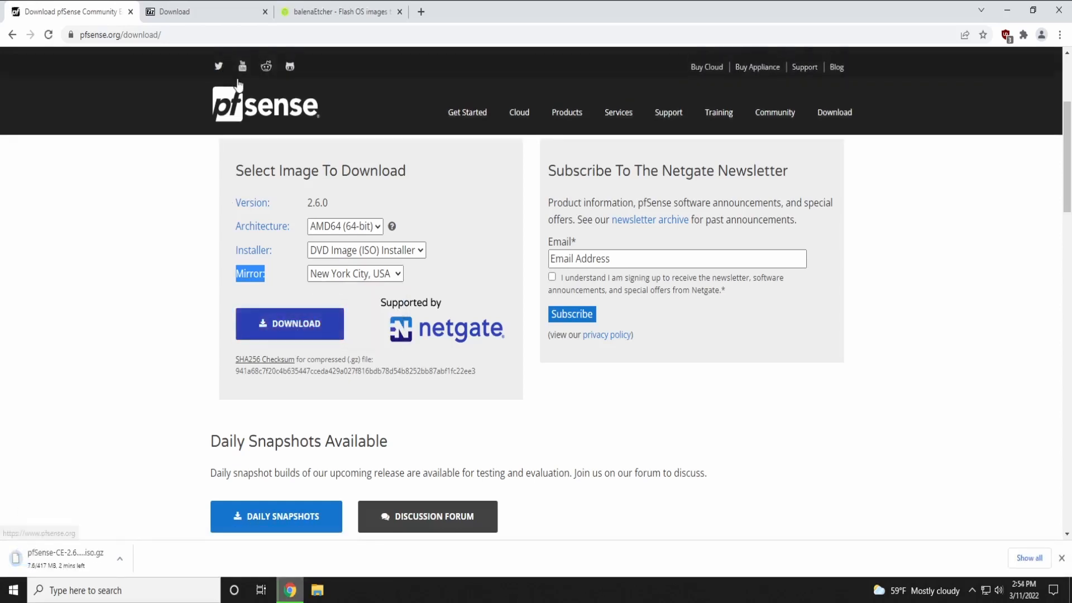
left_click(214, 15)
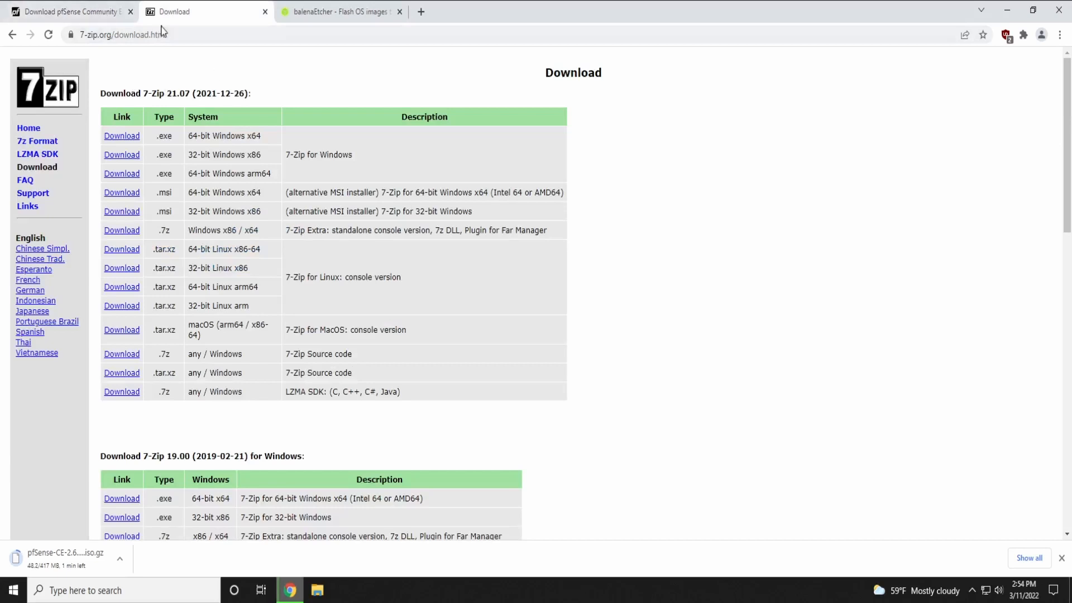
Download the 64-bit Windows 7-Zip installer and the balenaEtcher installer for Windows
left_click(124, 139)
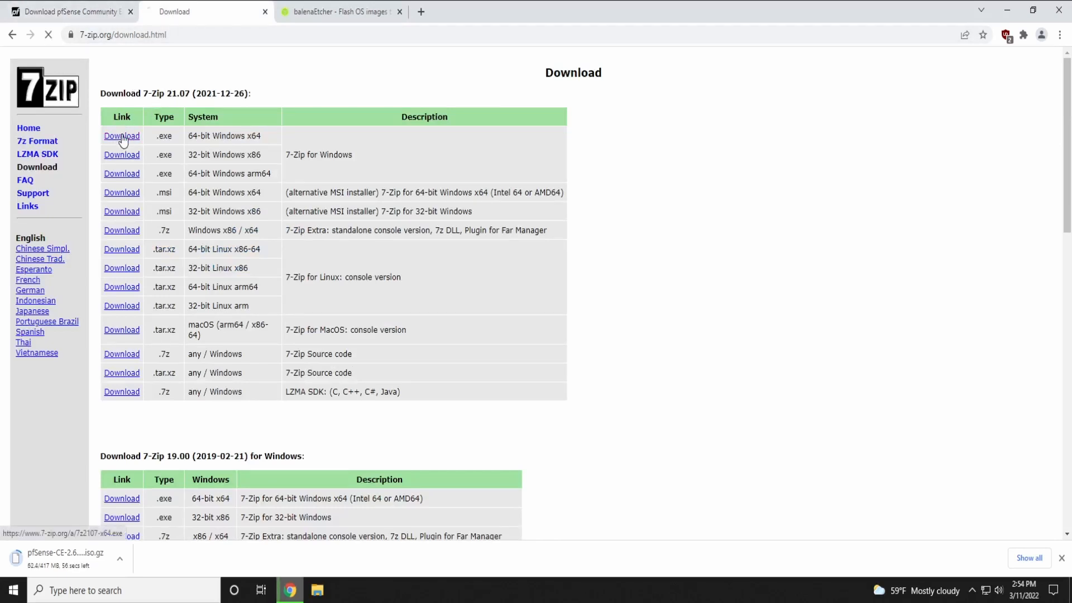
left_click(326, 9)
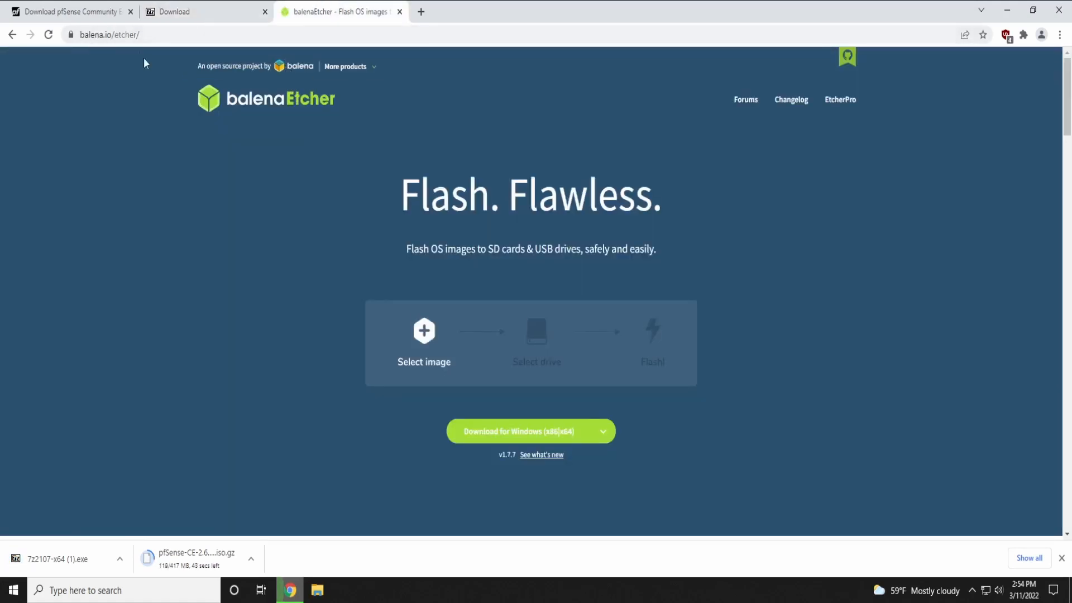
left_click(527, 441)
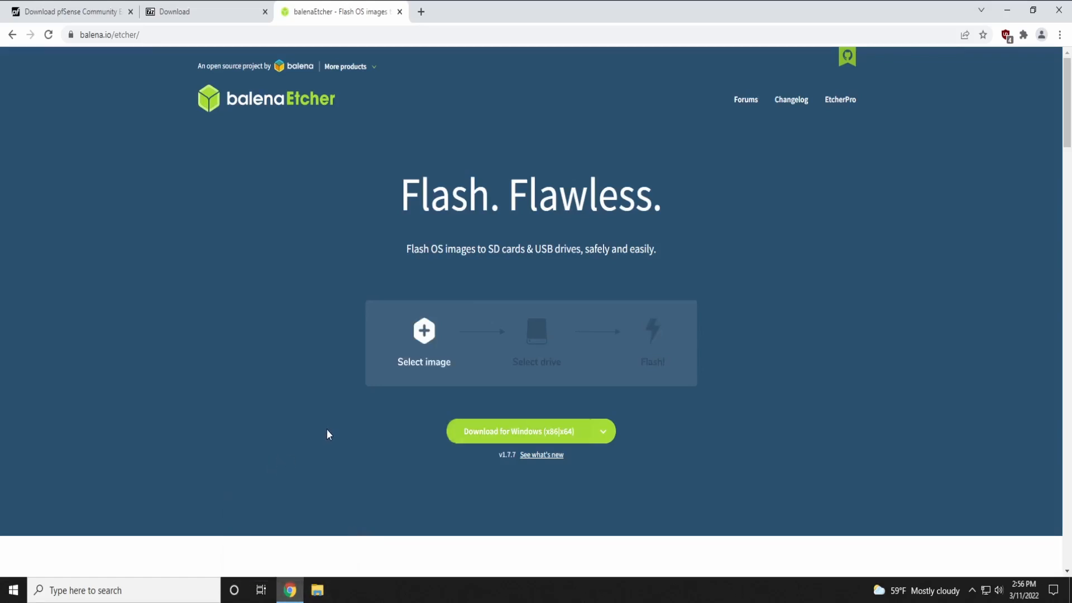
Open the Downloads folder, select the three downloaded files, and close Chrome
left_click(317, 590)
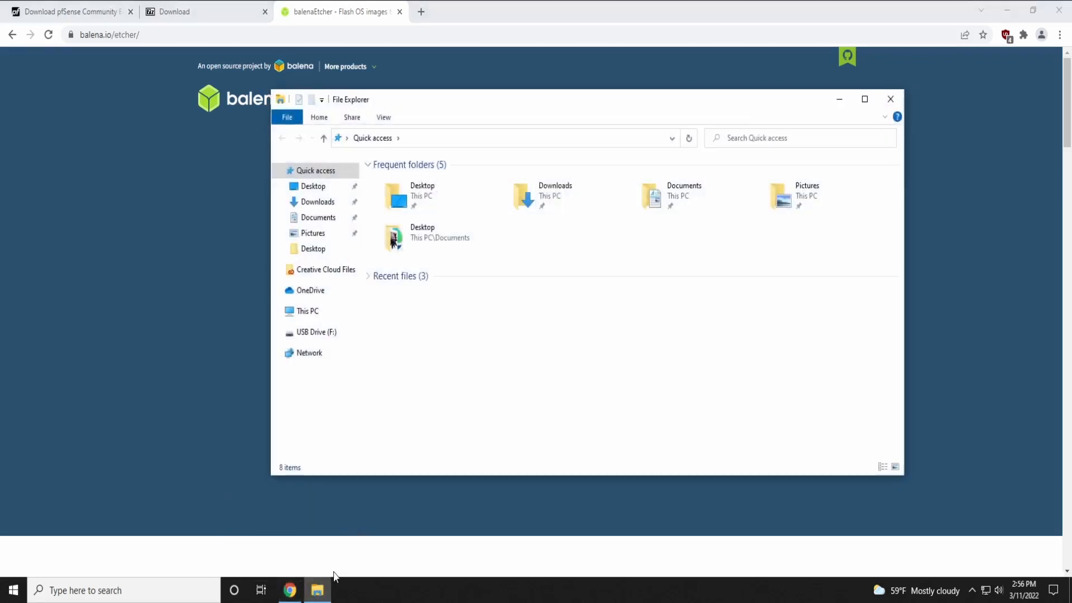
left_click(167, 586)
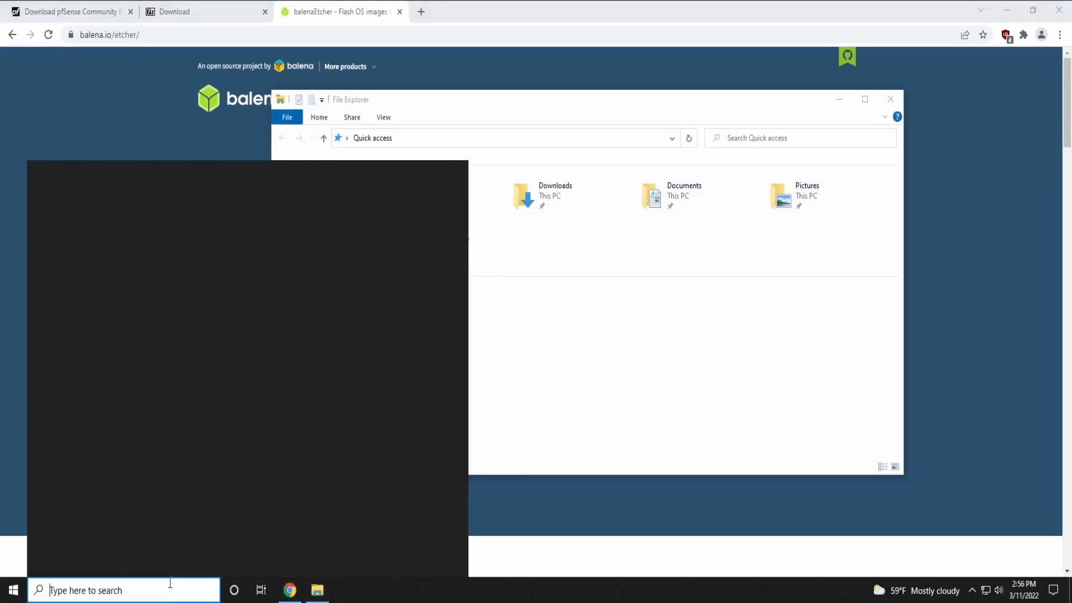
type("expo")
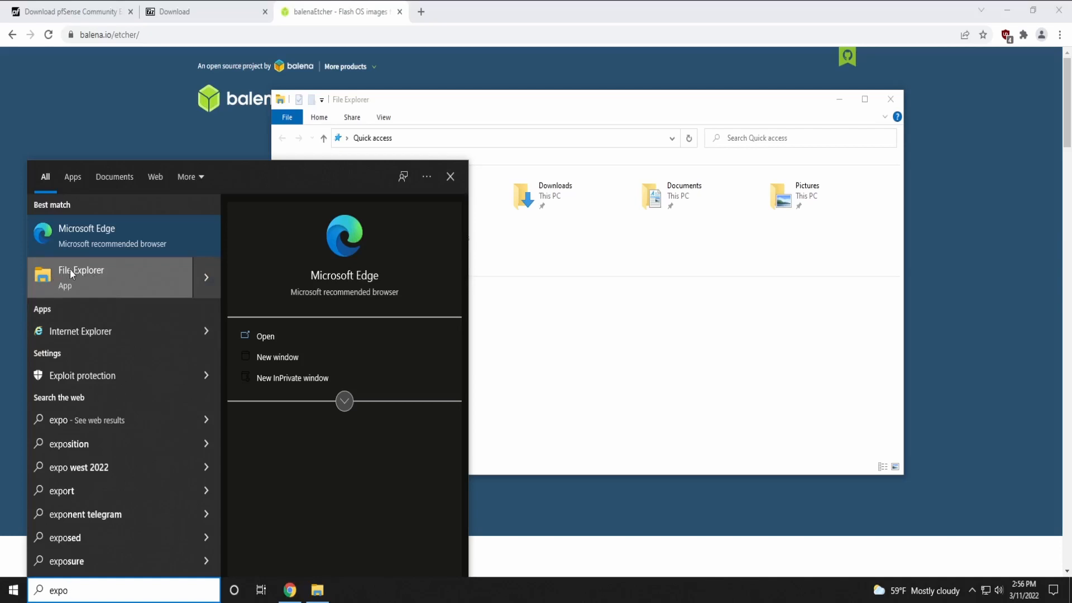
left_click(659, 317)
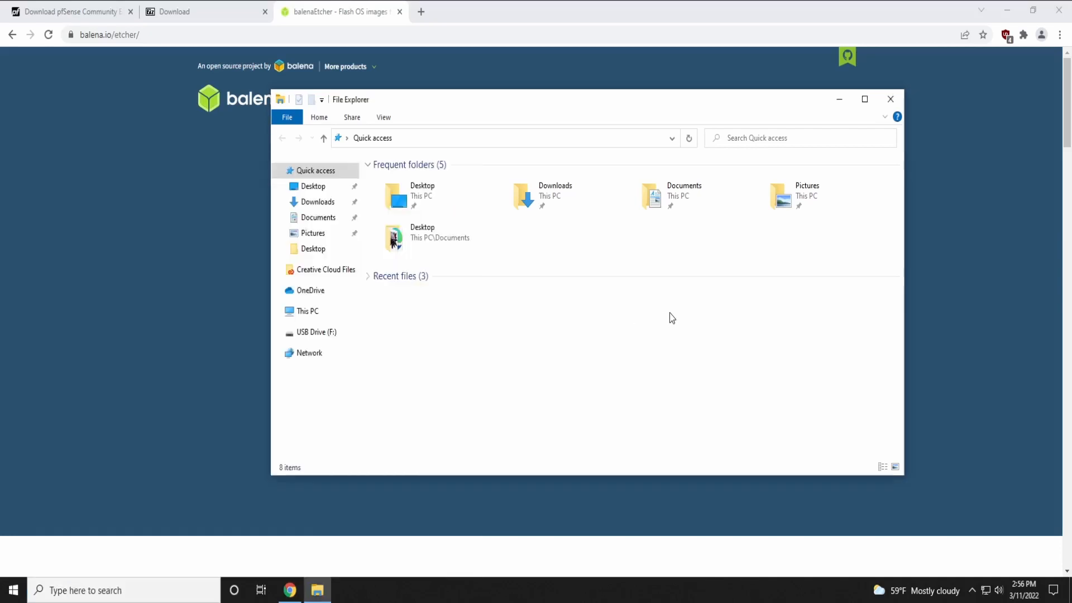
double_click(562, 210)
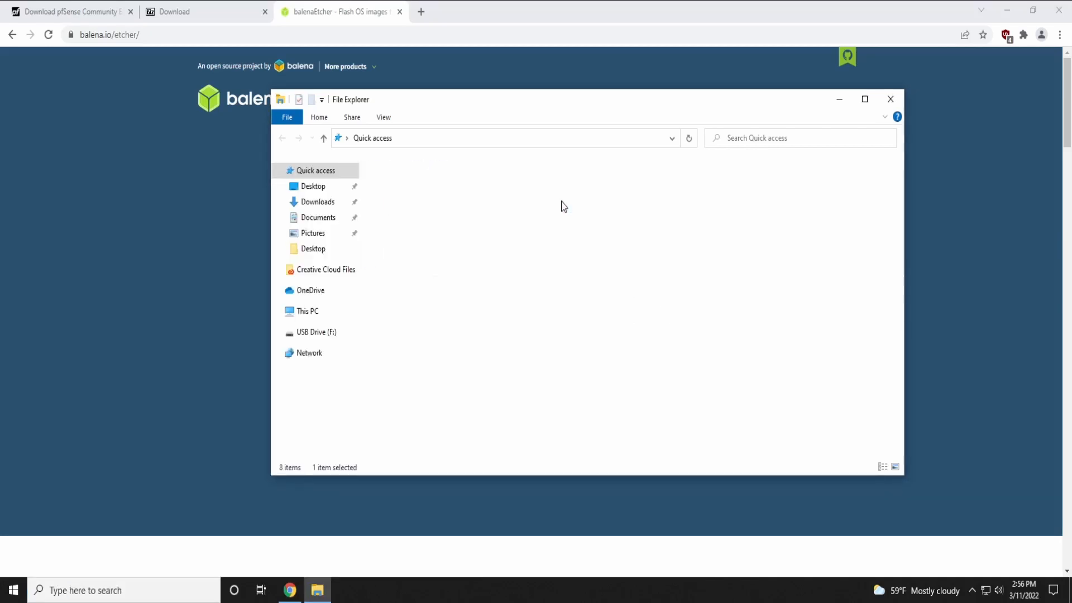
left_click_drag(463, 263, 489, 149)
left_click(1057, 10)
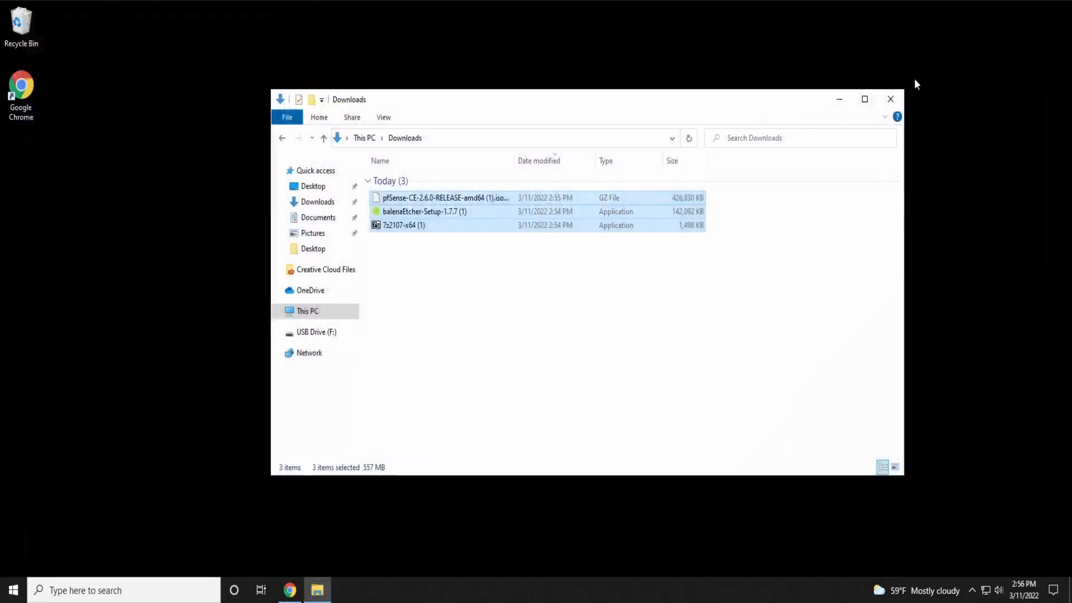
Create a new desktop folder named PFSENSE
right_click(143, 213)
mouse_move(177, 319)
left_click(296, 316)
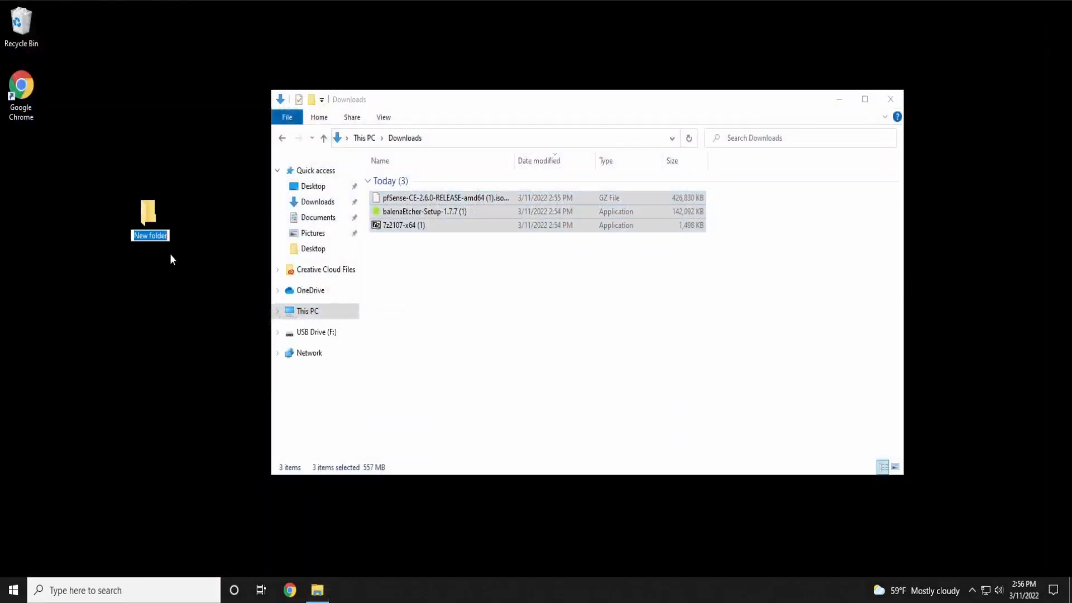
type("PFSENSE")
key("Return")
Move the three downloads into PFSENSE, close Downloads, and open the PFSENSE folder
left_click_drag(452, 279, 147, 217)
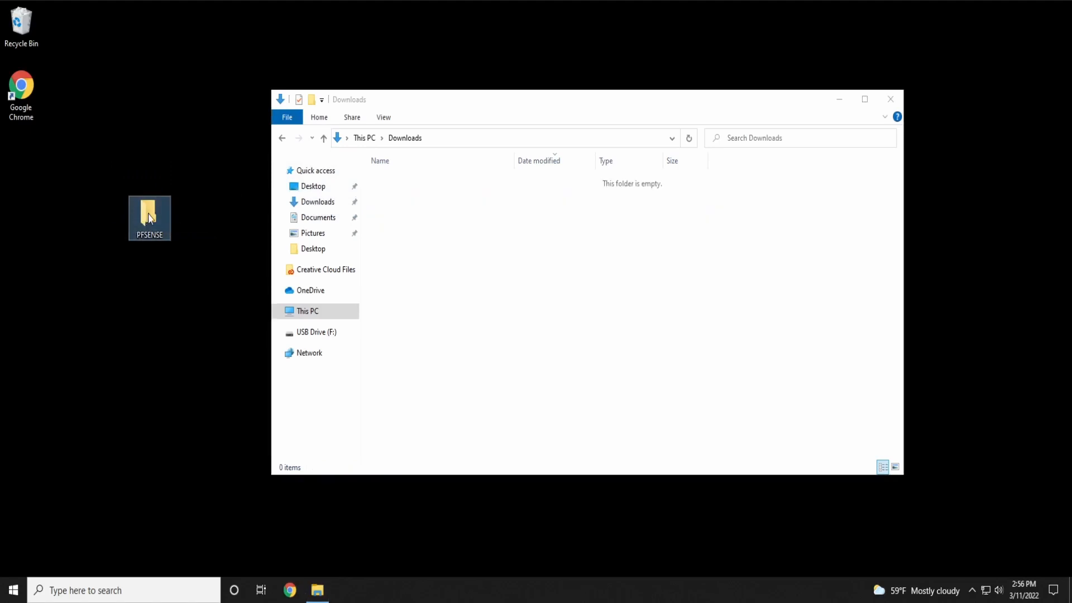
left_click(890, 98)
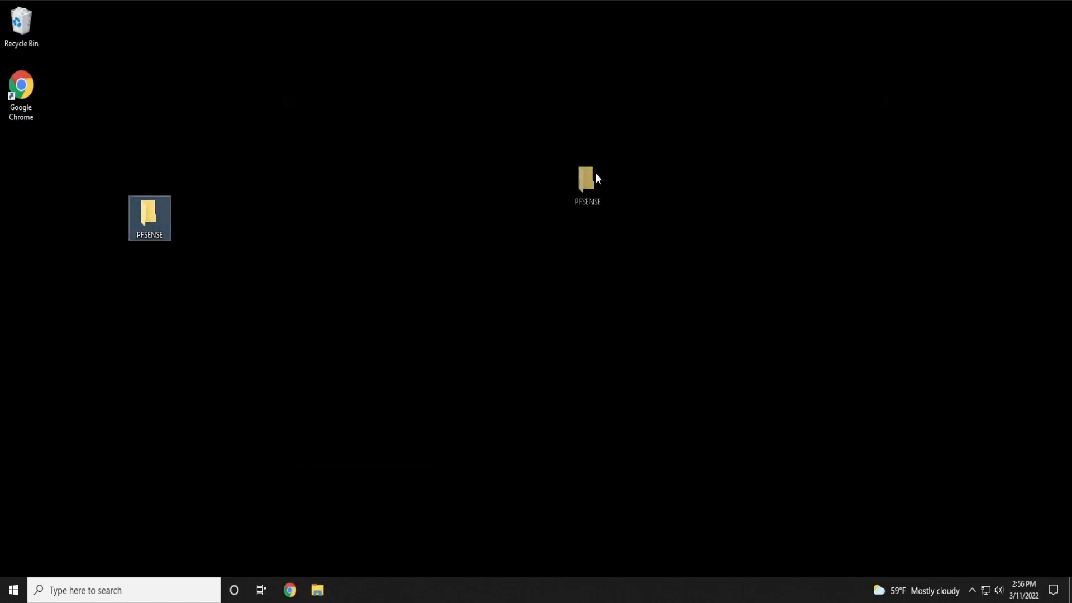
left_click_drag(595, 173, 592, 184)
double_click(574, 212)
left_click_drag(410, 250, 477, 309)
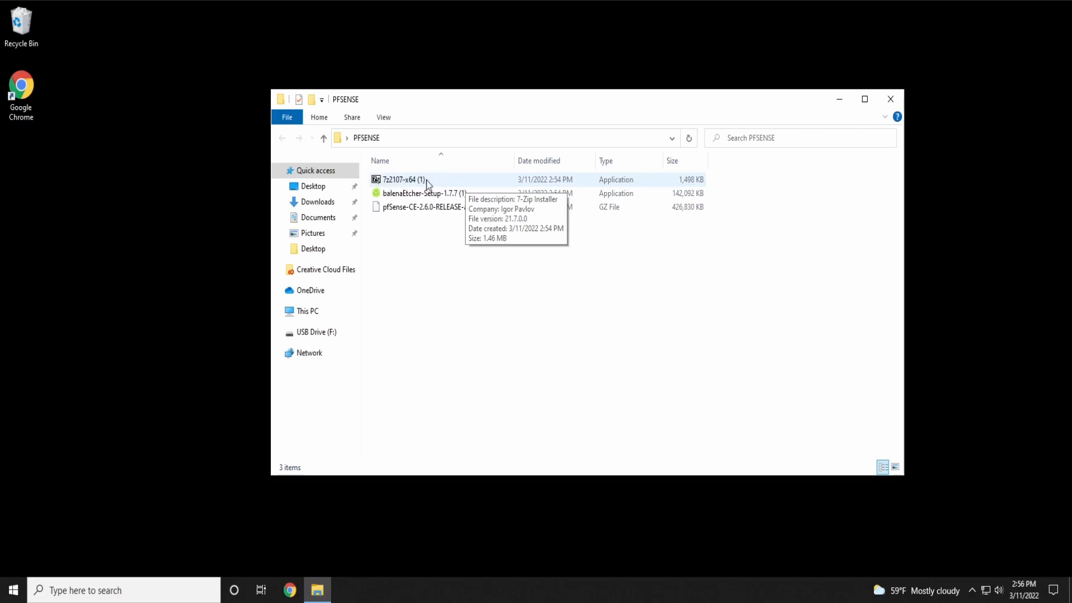
Install 7-Zip 21.07, then run the balenaEtcher setup and accept its license agreement
double_click(444, 179)
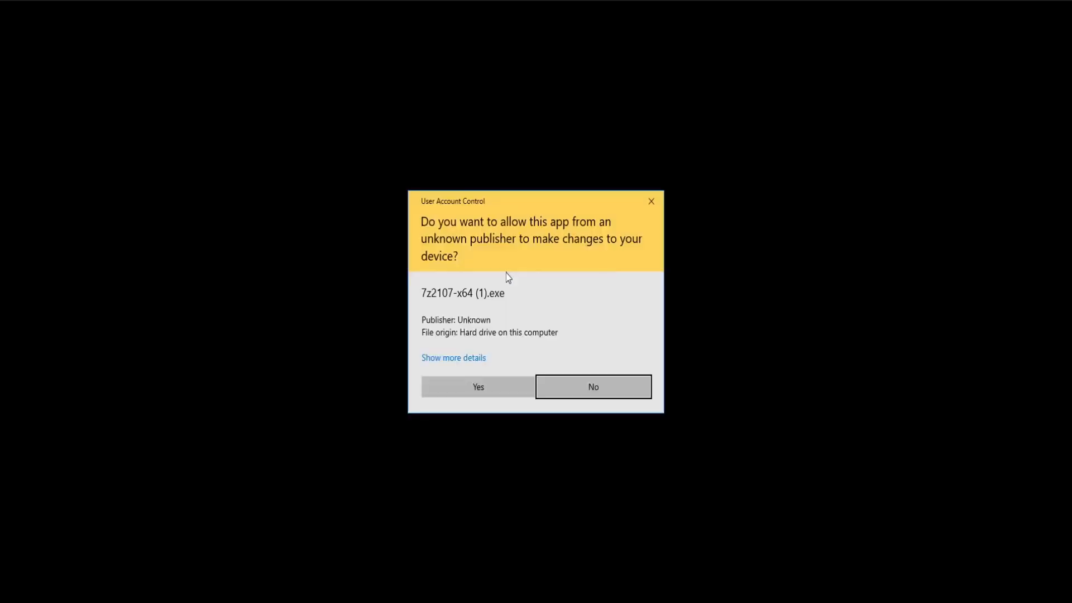
left_click(481, 385)
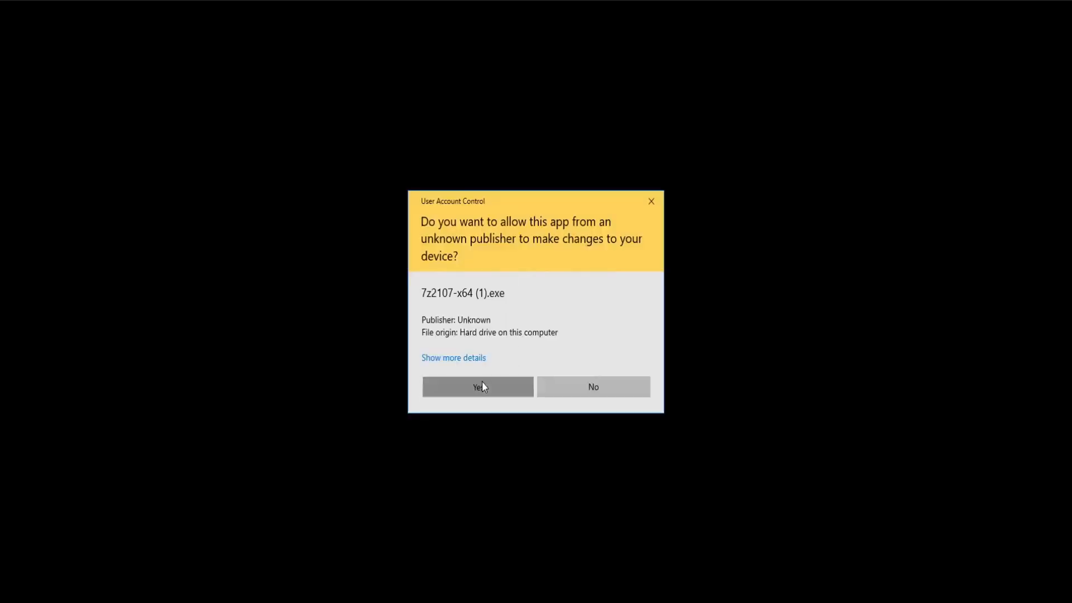
left_click(525, 335)
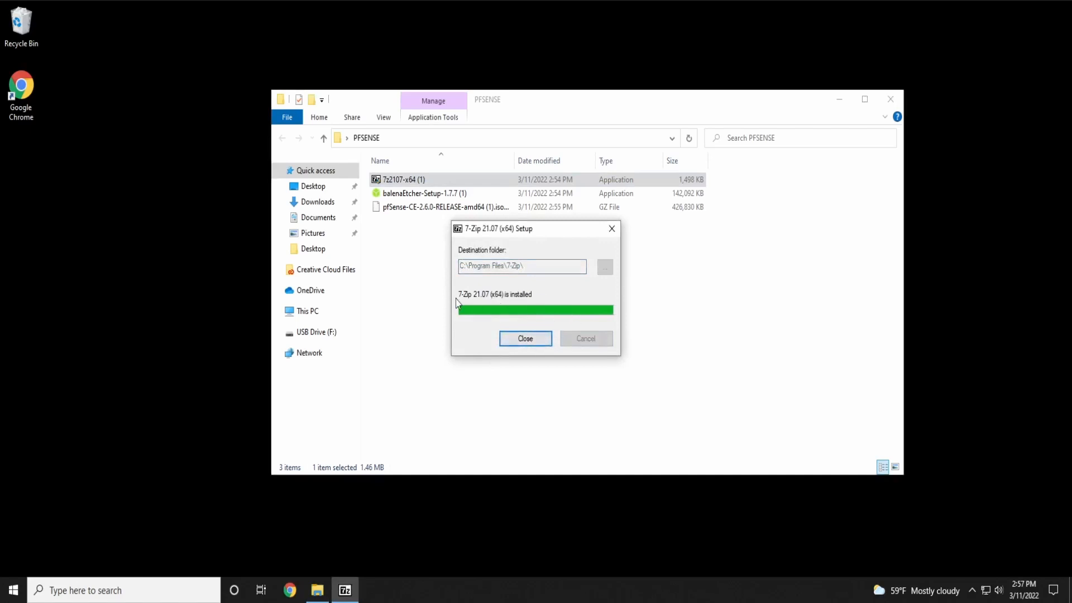
left_click(516, 339)
double_click(492, 198)
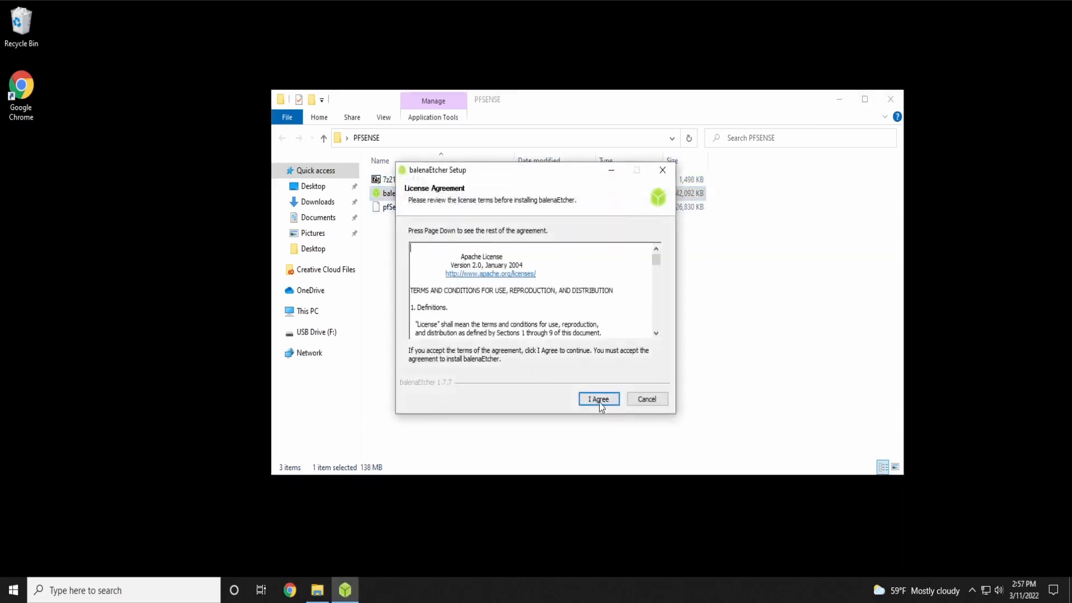
left_click(599, 400)
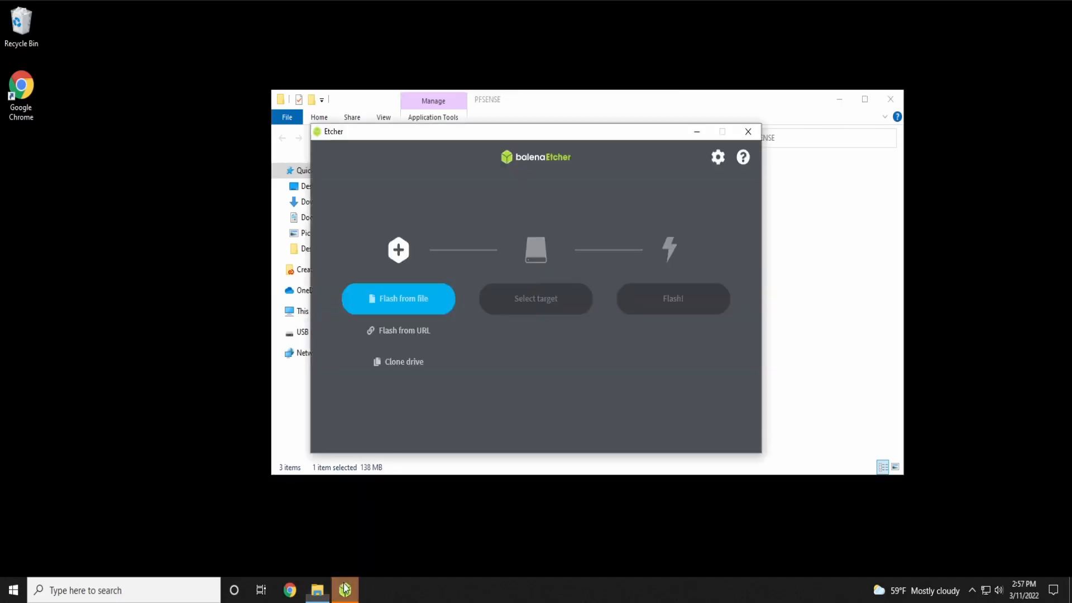
Extract the pfSense .iso.gz archive into its own folder with 7-Zip
left_click_drag(535, 147, 262, 27)
left_click_drag(527, 100, 667, 64)
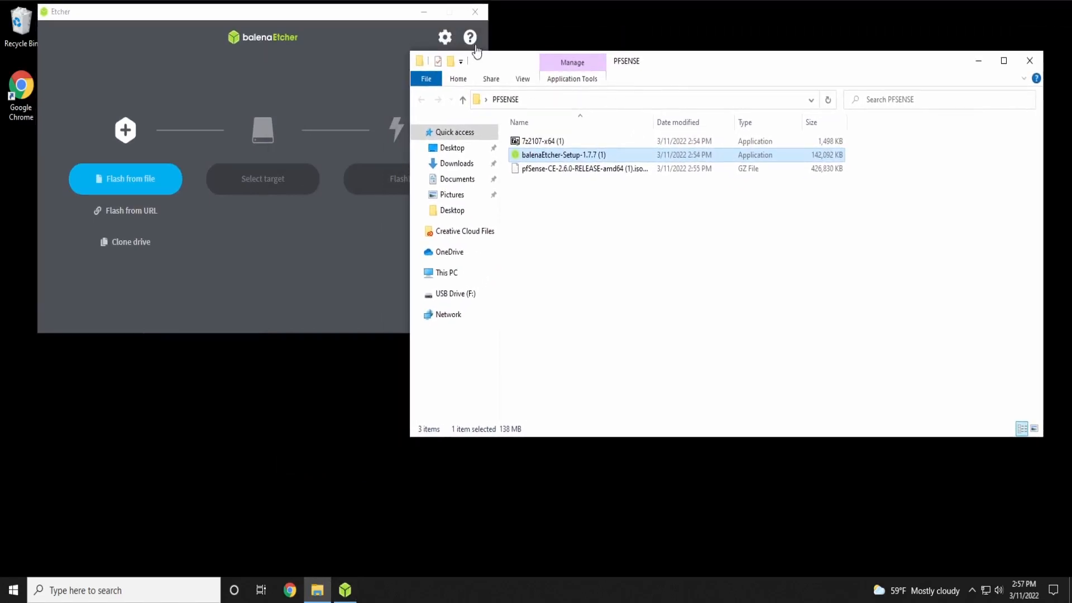
left_click(424, 11)
left_click_drag(670, 65, 554, 89)
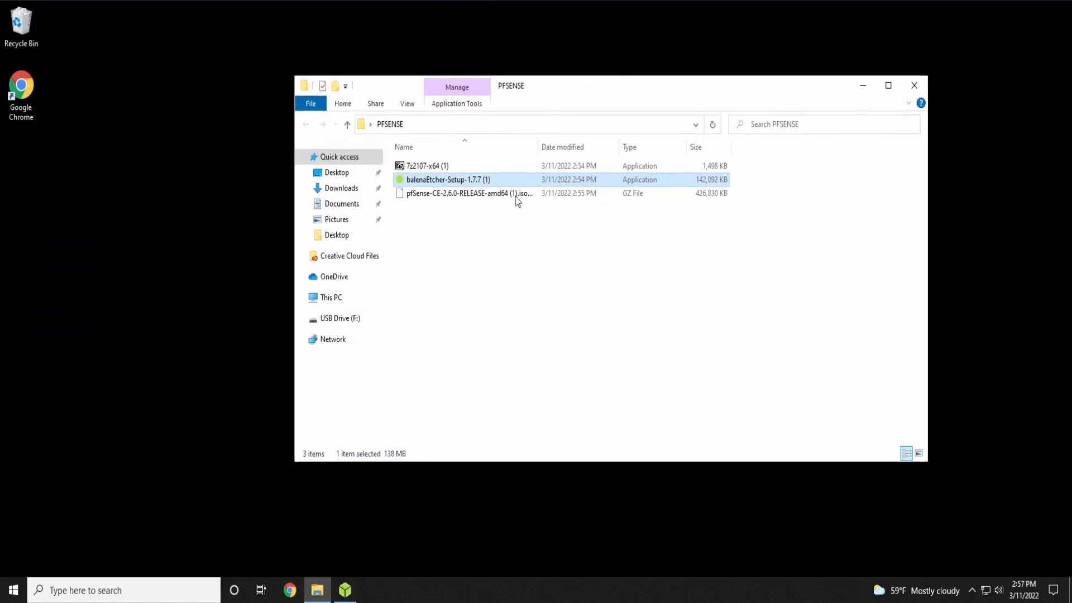
left_click(432, 193)
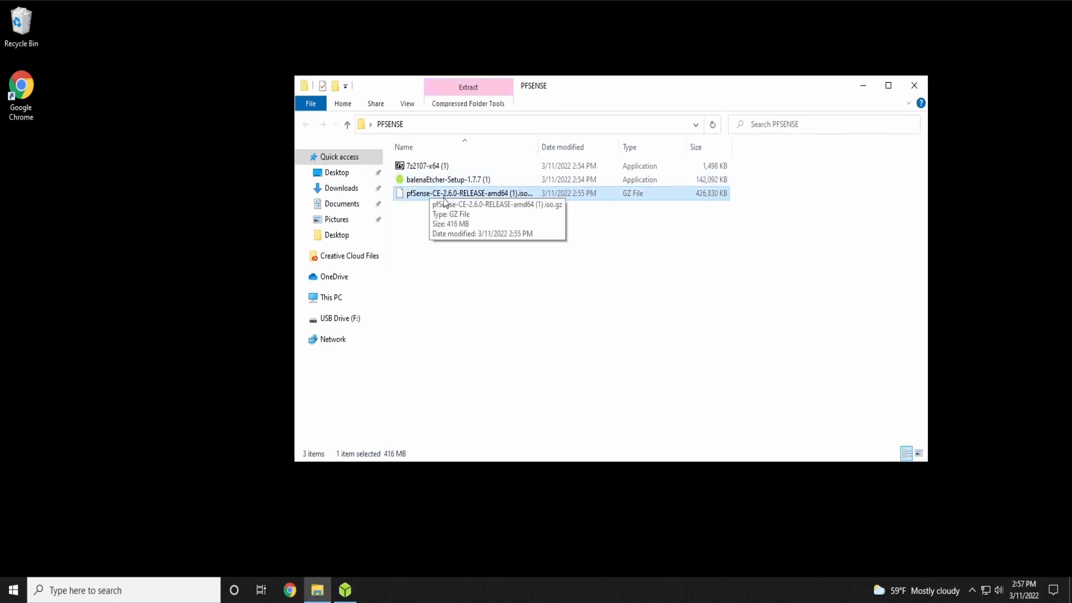
right_click(445, 195)
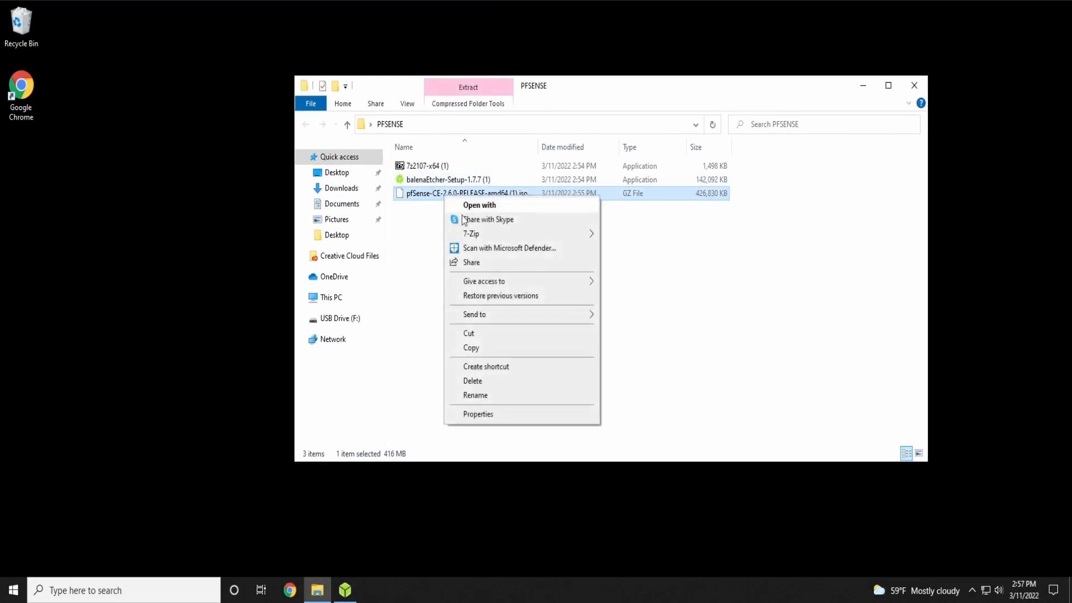
mouse_move(496, 240)
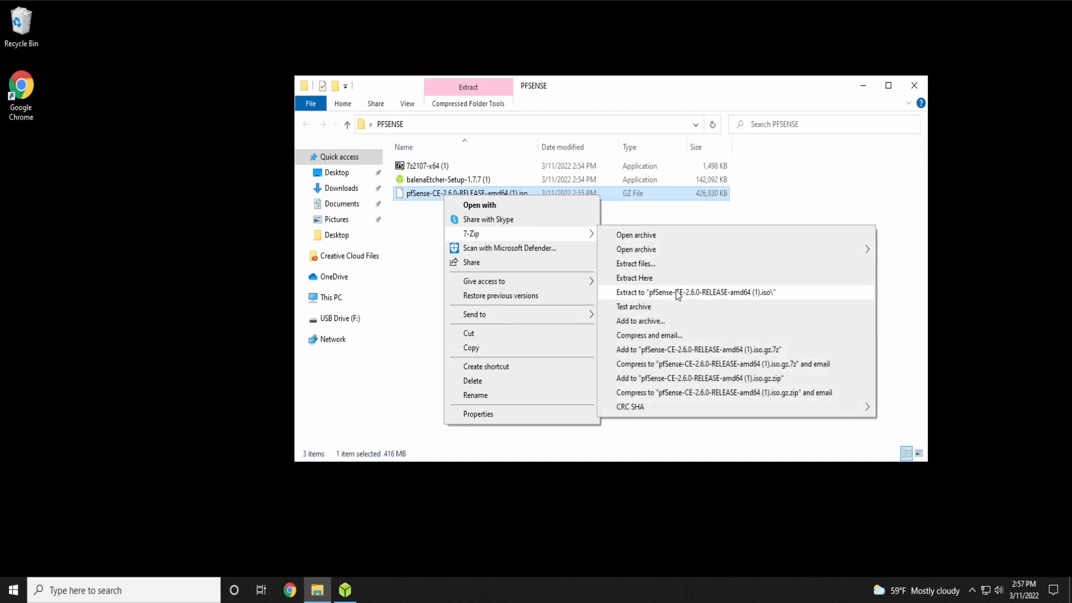
left_click(771, 292)
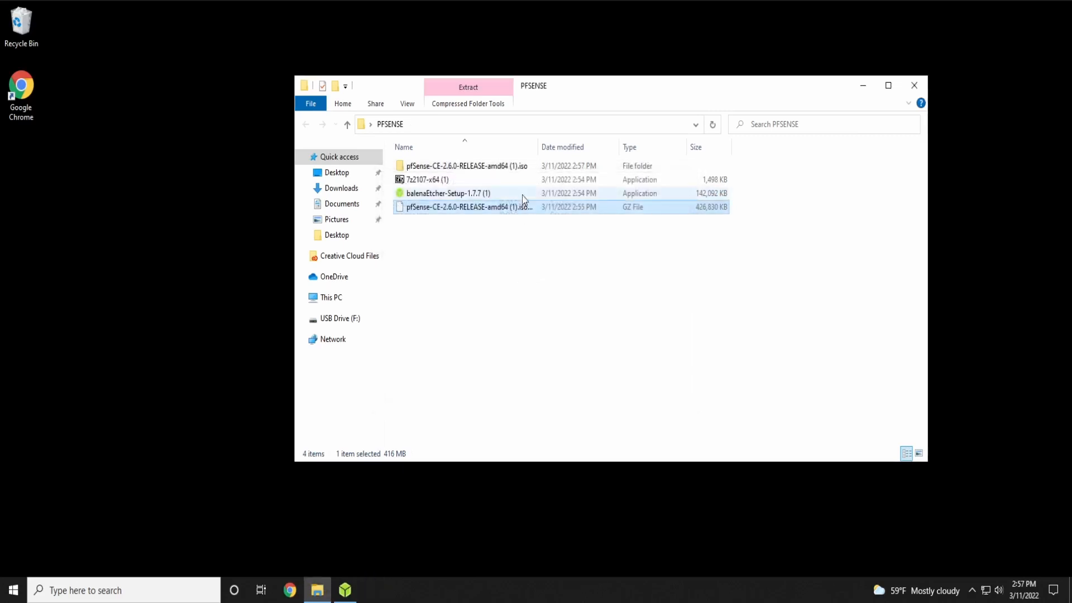
Move the extracted pfSense disc image into PFSENSE and delete the empty extracted folder
left_click(534, 168)
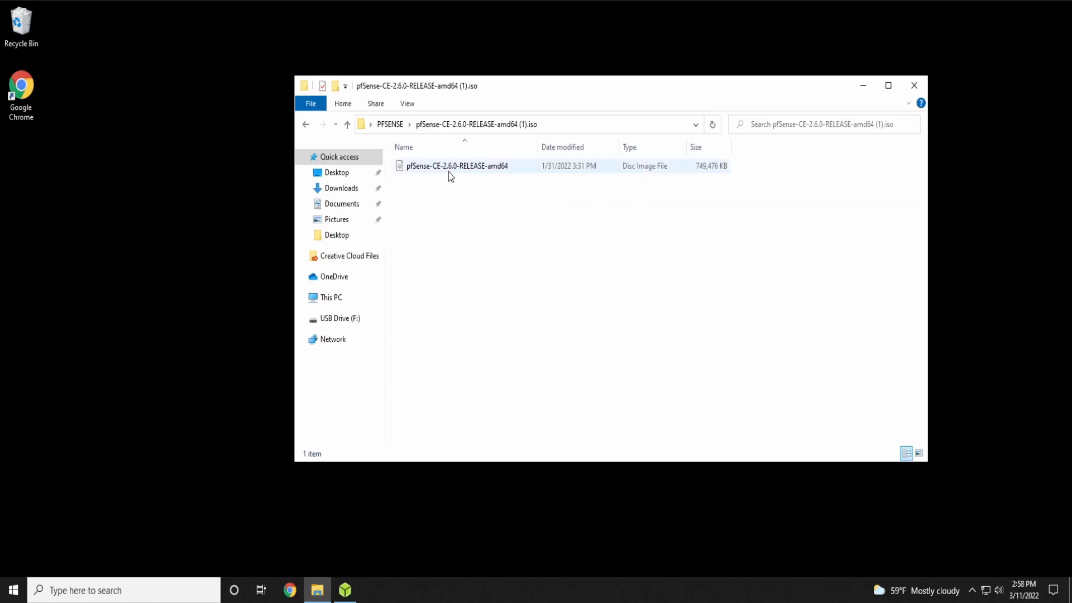
left_click(483, 168)
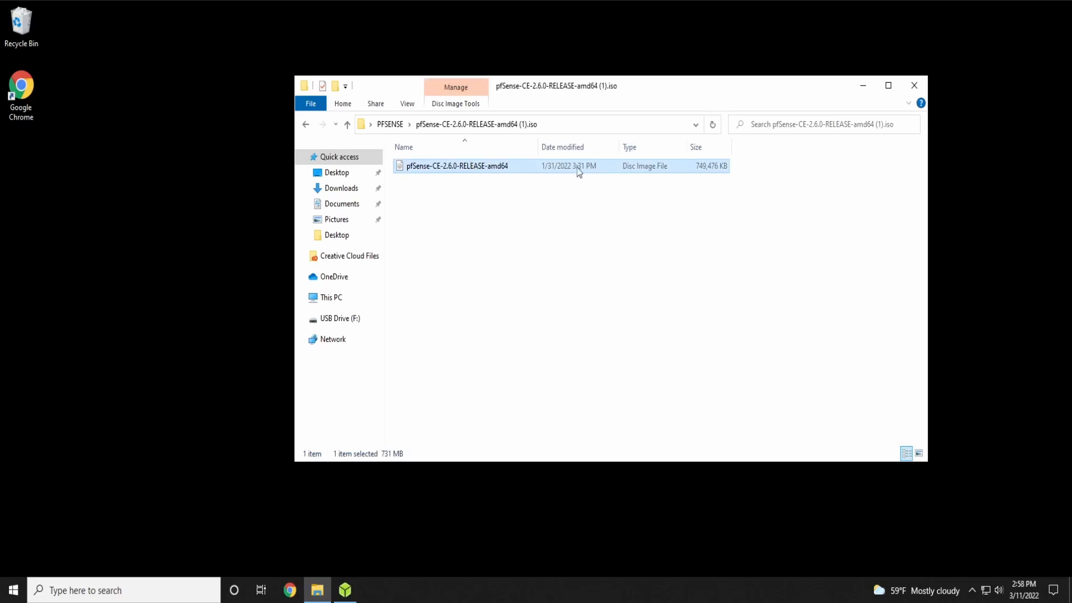
left_click_drag(508, 168, 384, 118)
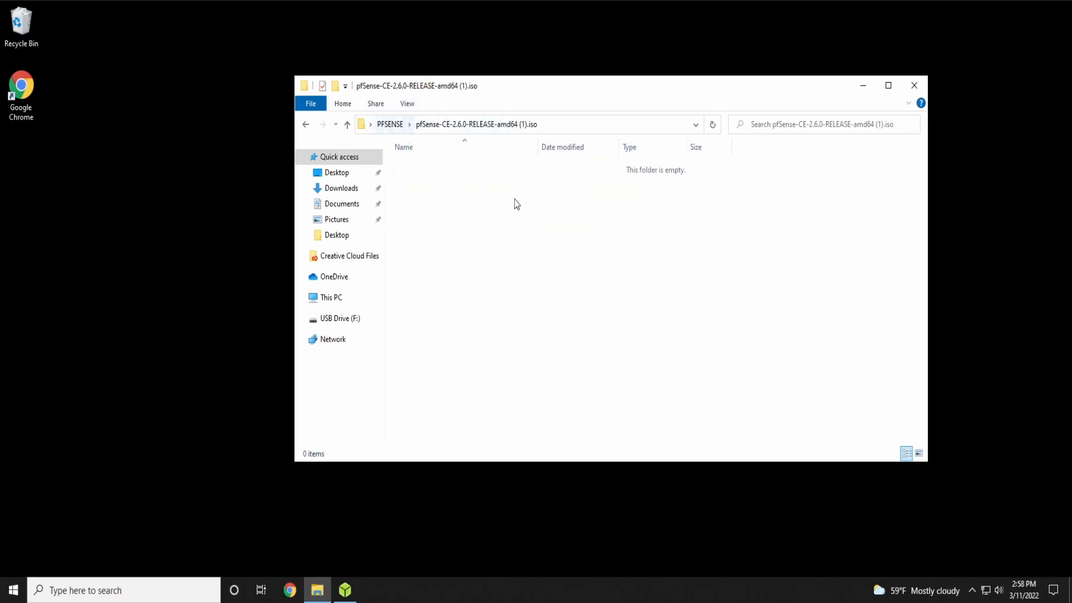
left_click(390, 124)
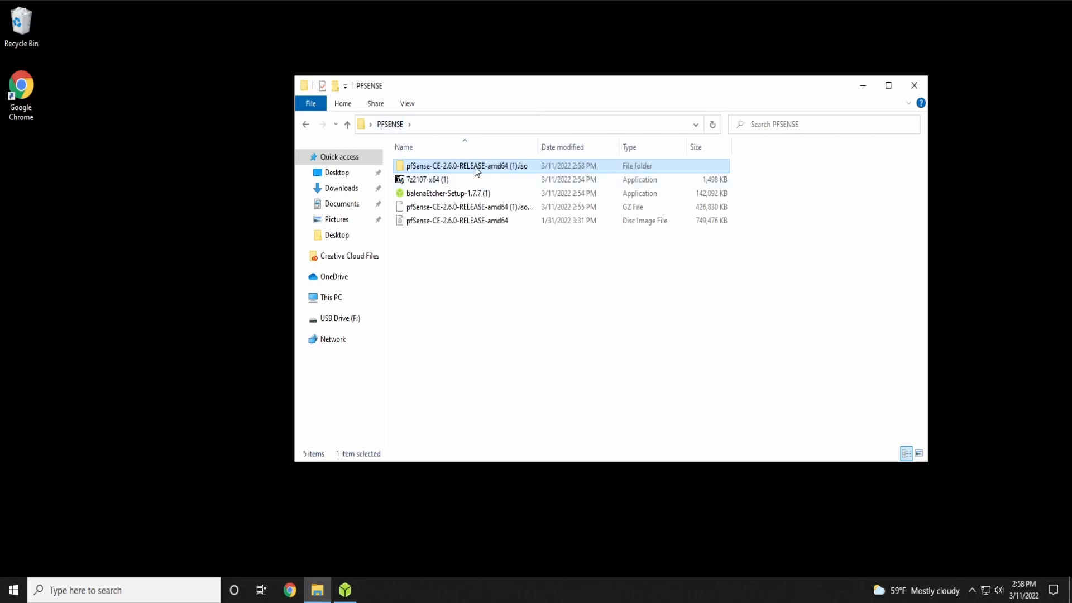
right_click(475, 165)
left_click(521, 381)
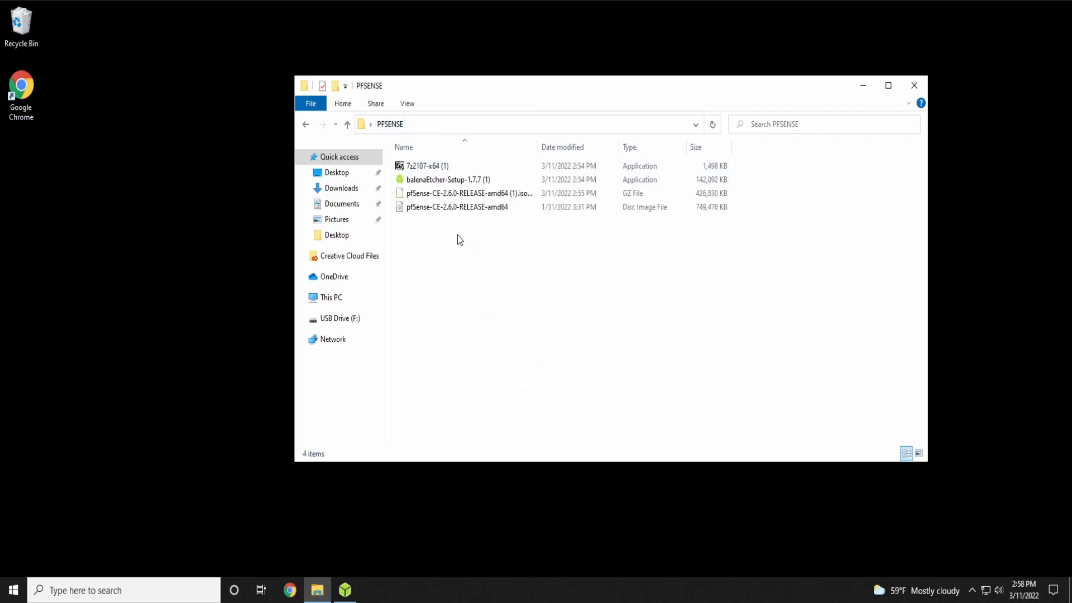
Move the pfSense-CE-2.6.0-RELEASE-amd64 disc image onto the desktop and close the PFSENSE window
left_click_drag(477, 195, 467, 202)
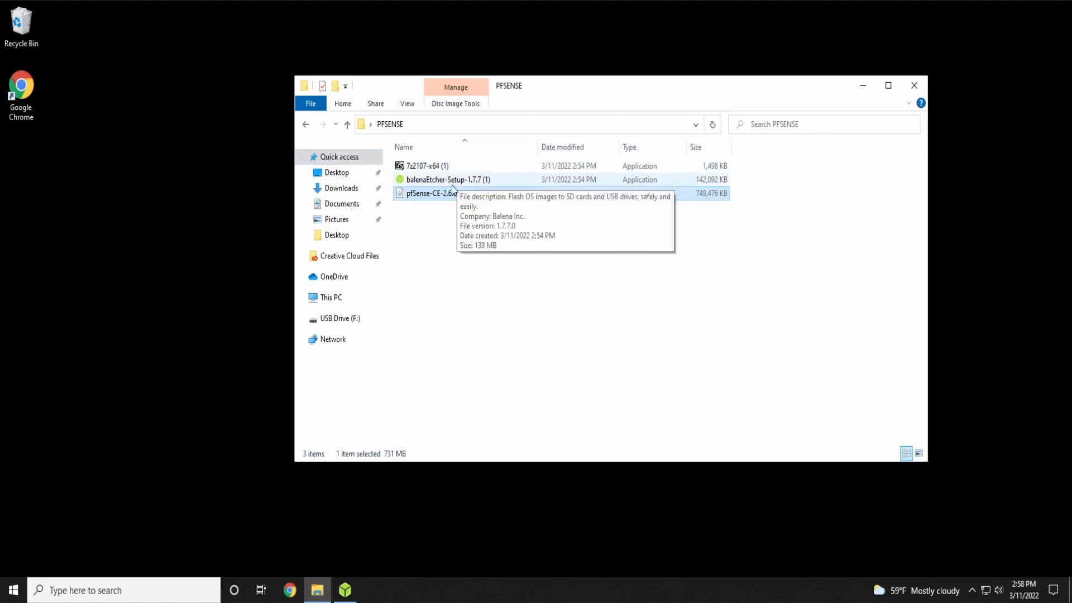
left_click_drag(514, 84, 550, 79)
left_click_drag(458, 192, 174, 178)
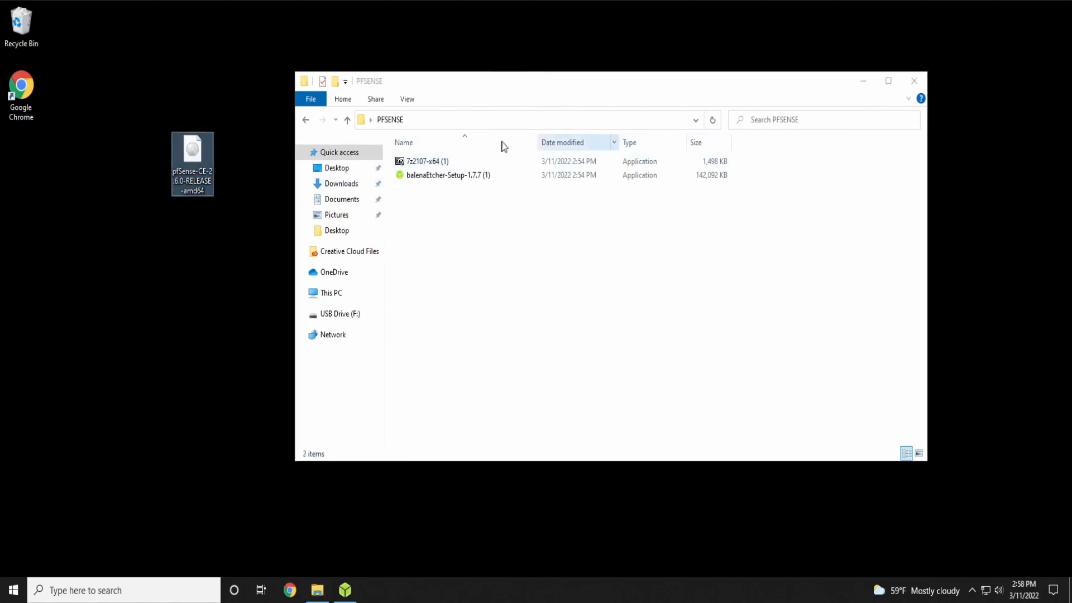
left_click(906, 82)
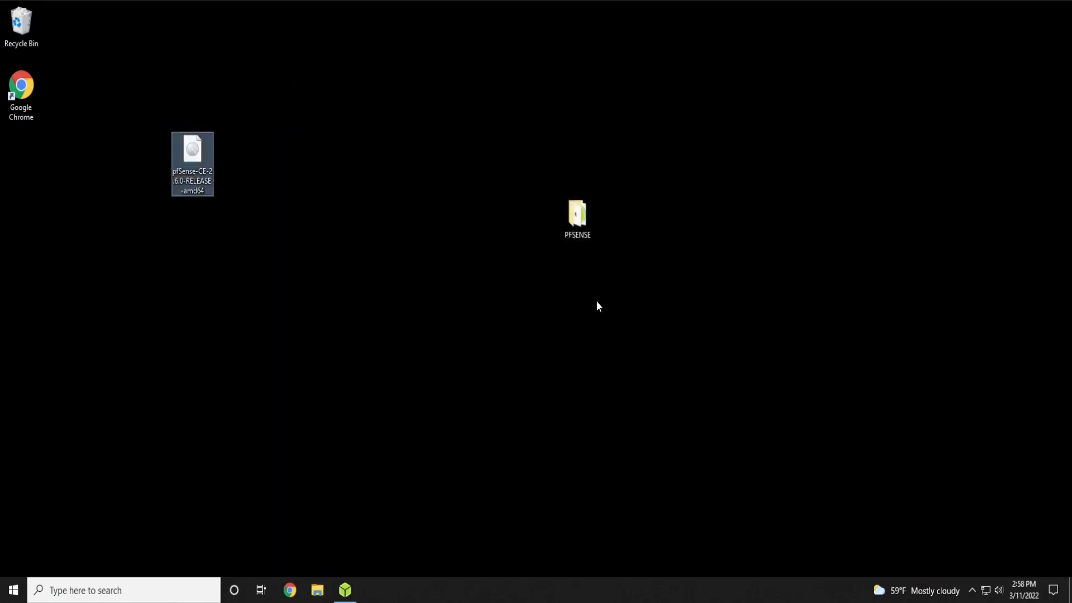
Restore the Etcher window to the screen centre, then bring up a new File Explorer window
left_click(347, 594)
left_click_drag(273, 16, 554, 96)
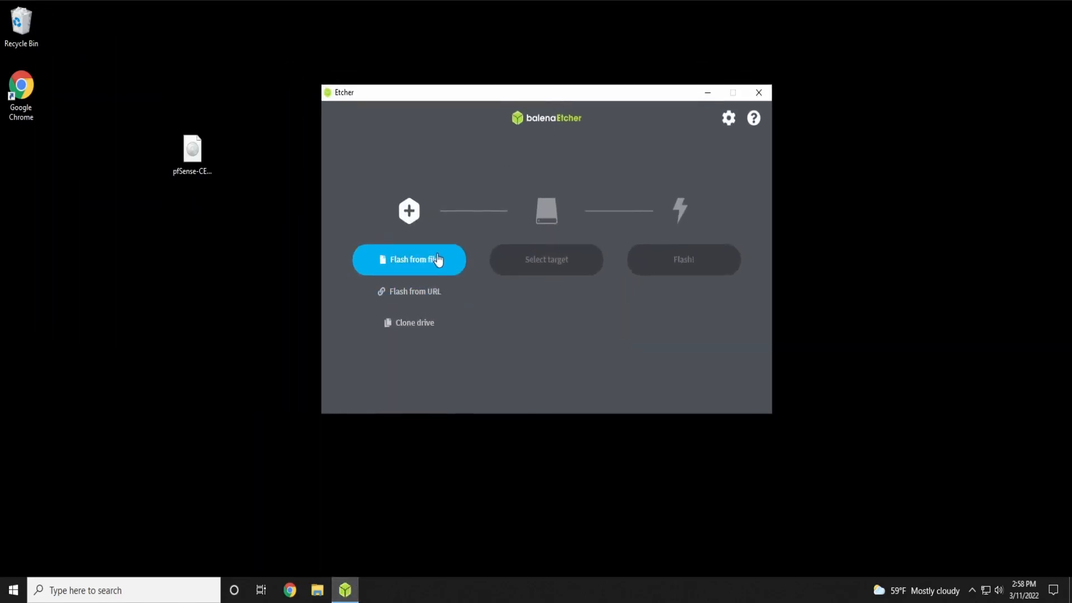
left_click(318, 593)
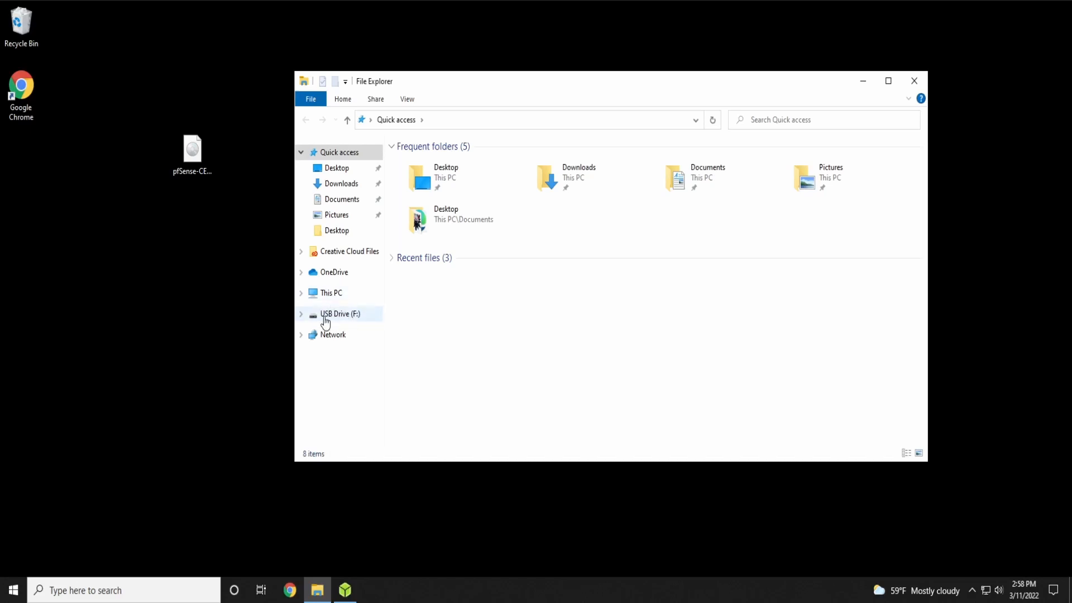
Quick-format USB Drive (F:) as exFAT, then close the Format dialog and File Explorer
right_click(326, 321)
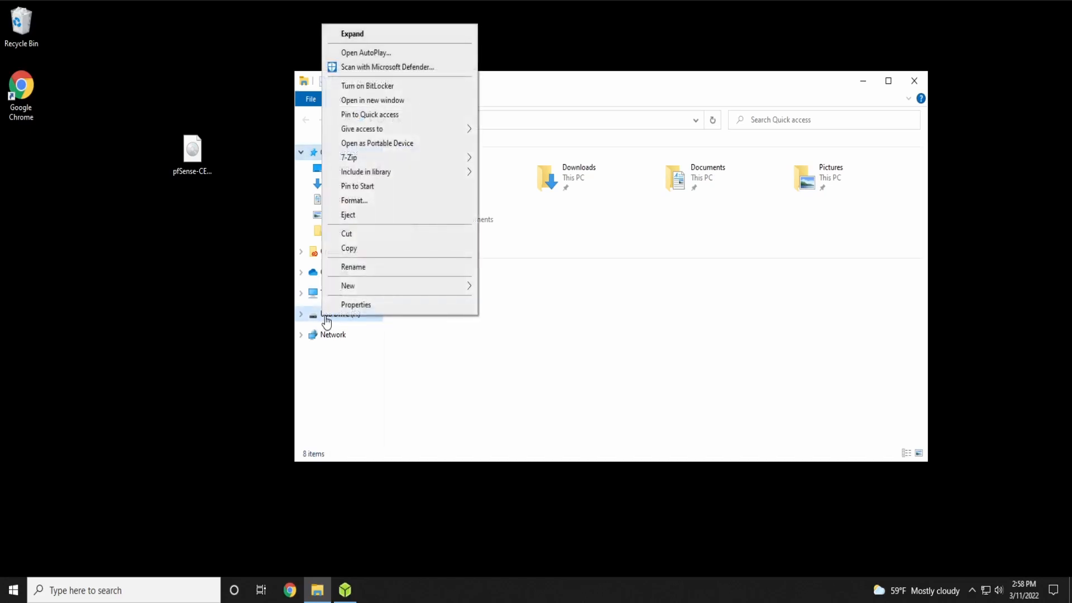
left_click(352, 205)
left_click_drag(373, 220, 513, 205)
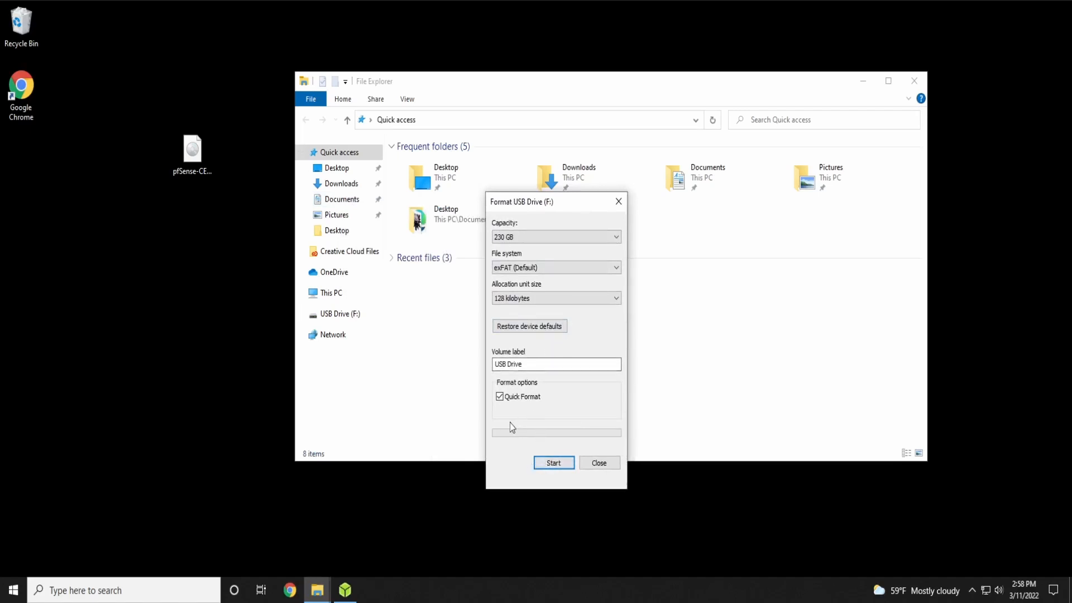
left_click_drag(526, 364, 492, 364)
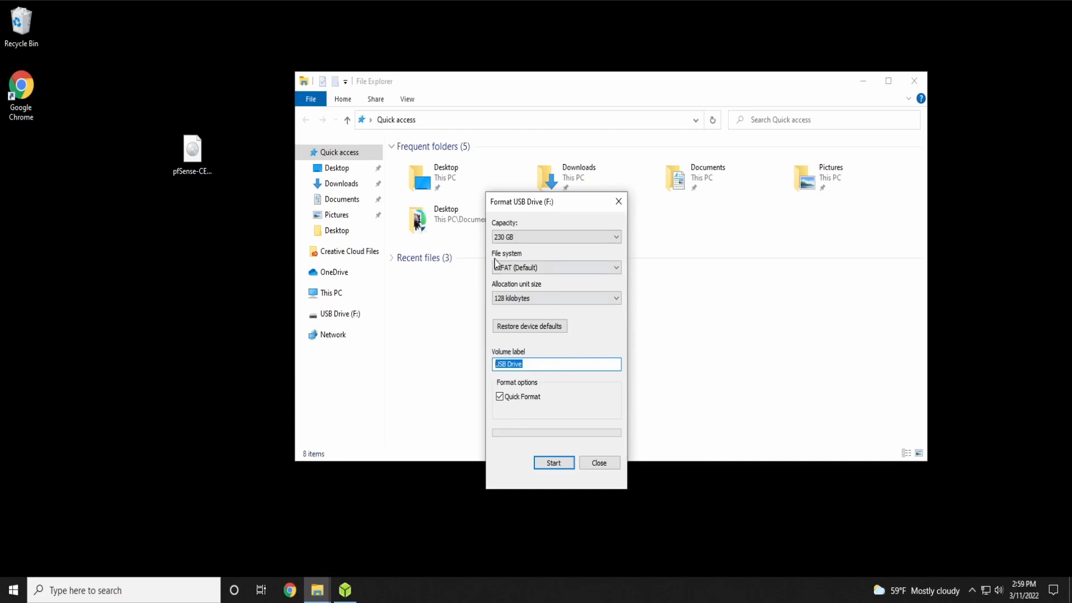
left_click(544, 462)
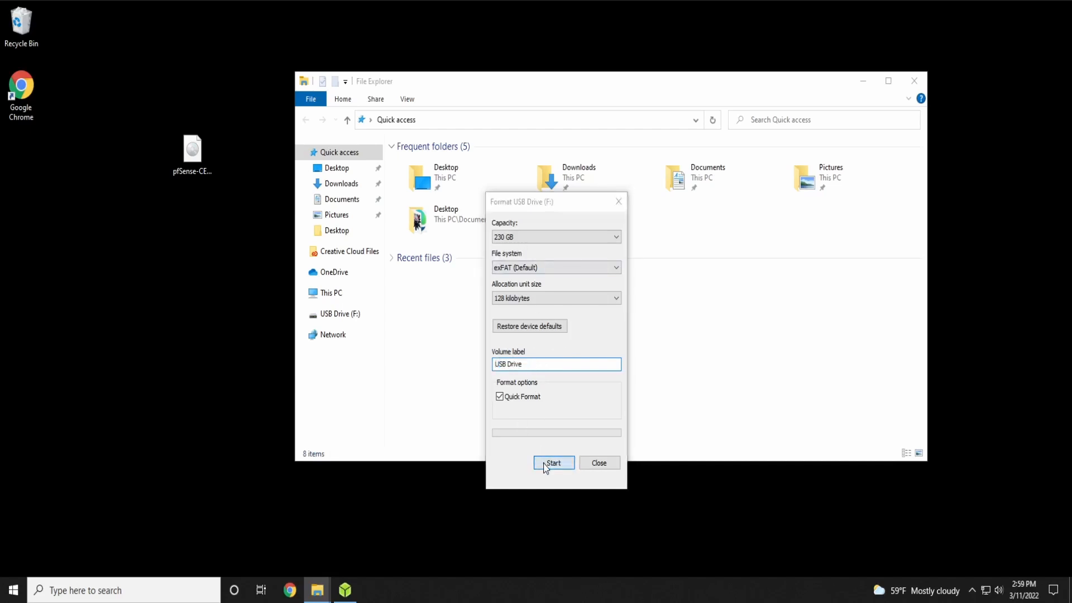
left_click(548, 295)
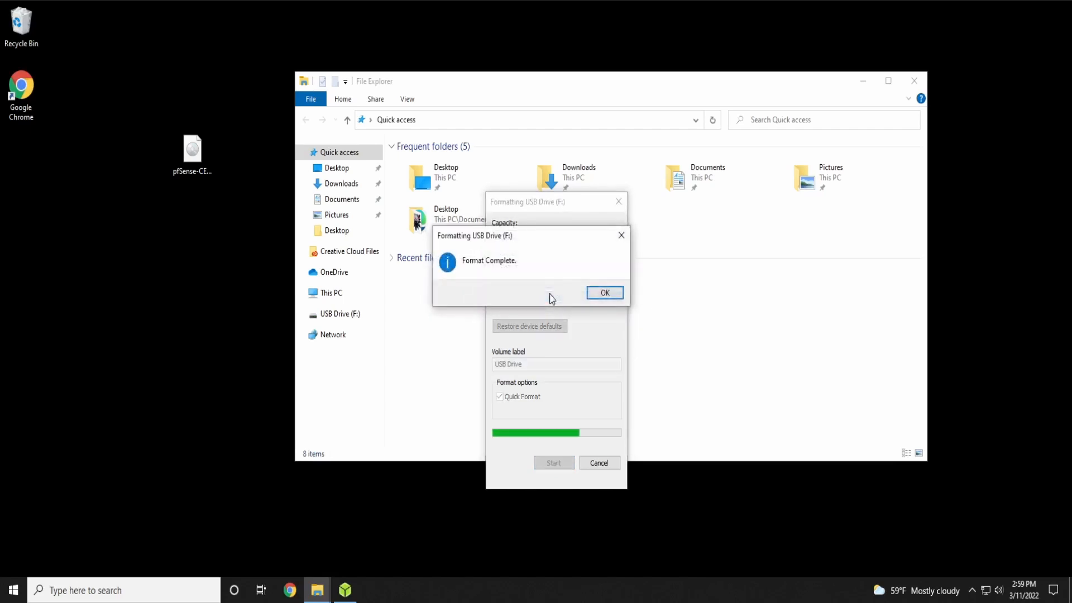
left_click(604, 293)
left_click(617, 201)
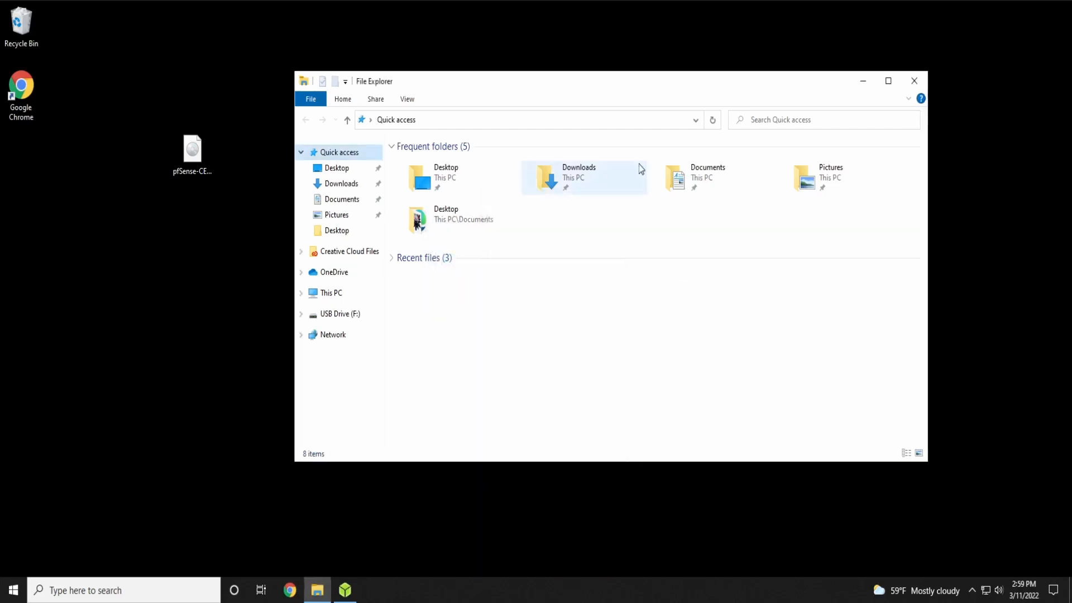
left_click(914, 81)
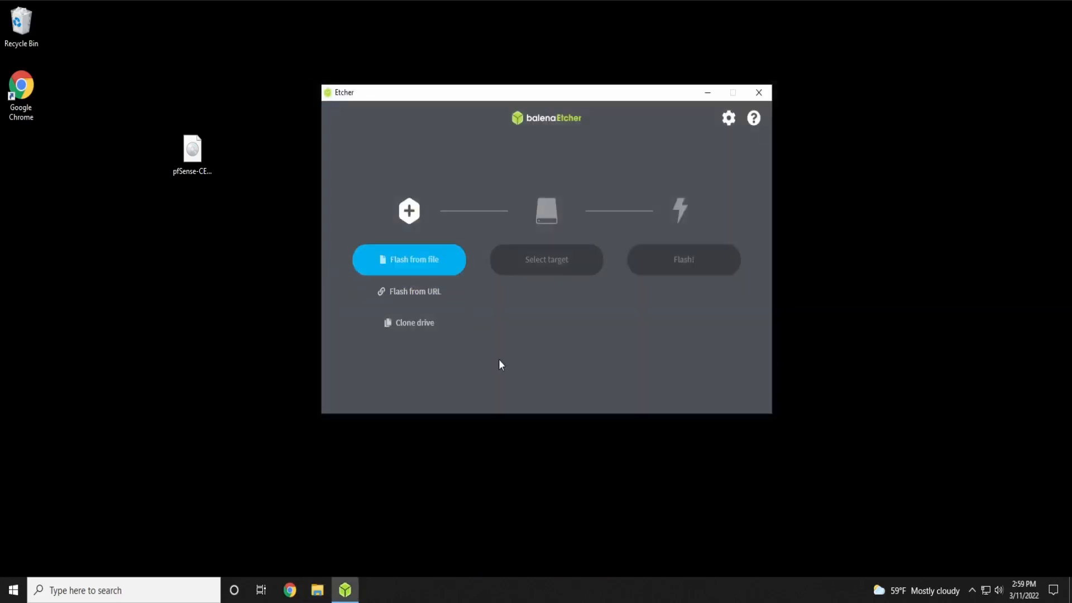
Load pfSense-CE-2.6.0-RELEASE-amd64.iso from the Desktop as Etcher's source image
mouse_move(451, 97)
left_mouse_down()
mouse_move(514, 162)
mouse_move(453, 119)
left_mouse_up()
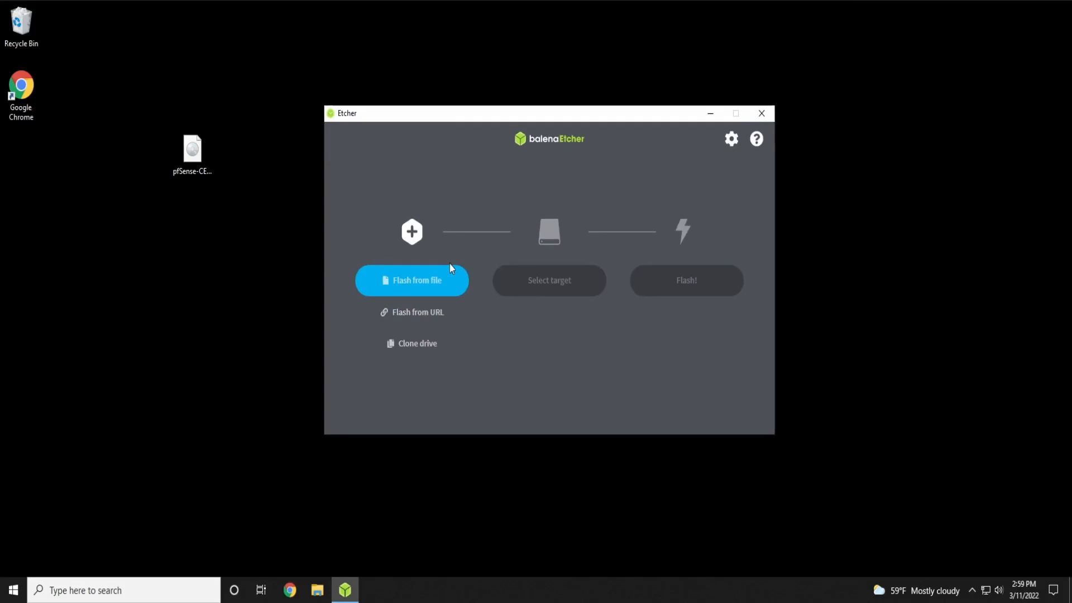
left_click(439, 283)
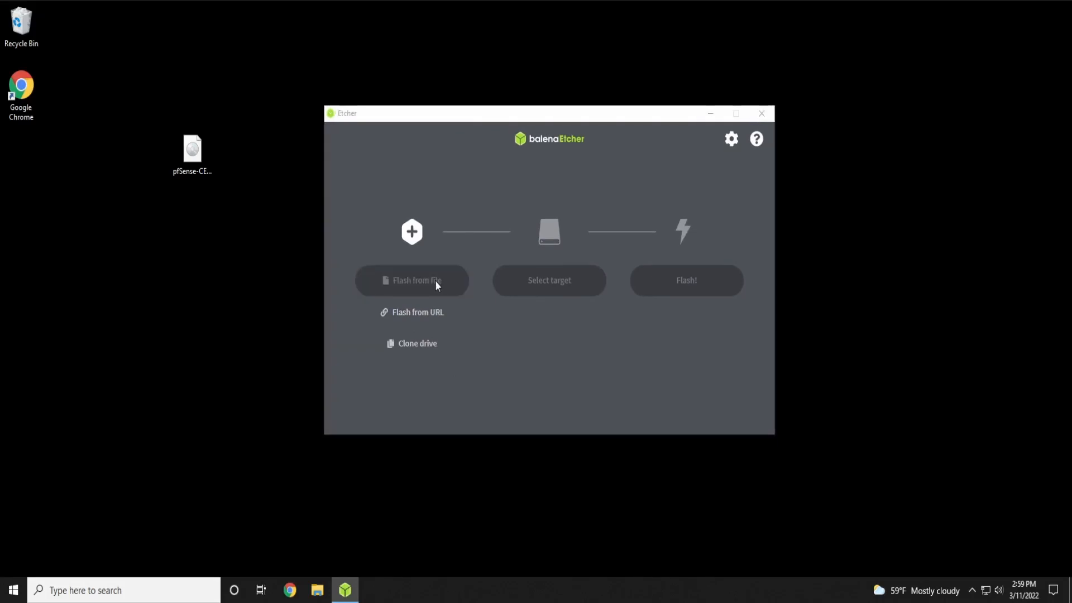
left_click(377, 227)
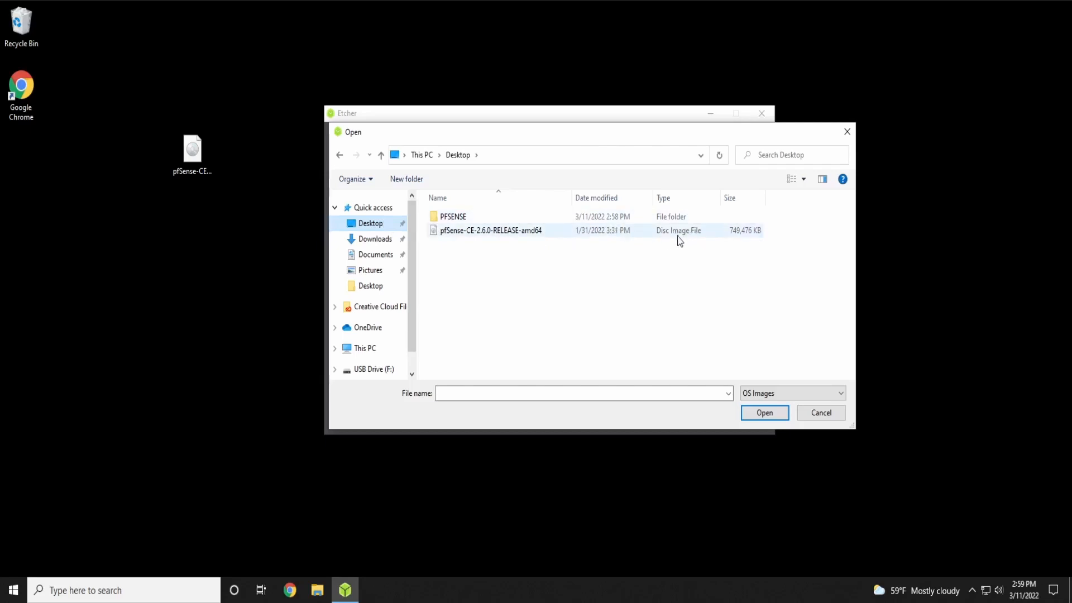
double_click(494, 231)
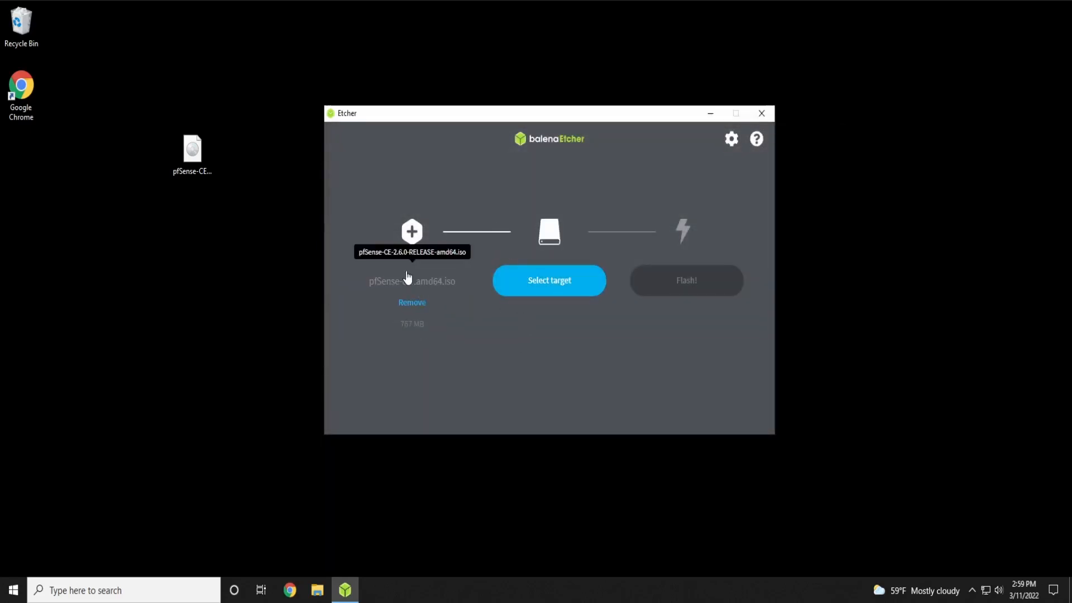
Target the 248 GB USB DISK 3.0, start flashing, and accept the large-drive warning
left_click(541, 288)
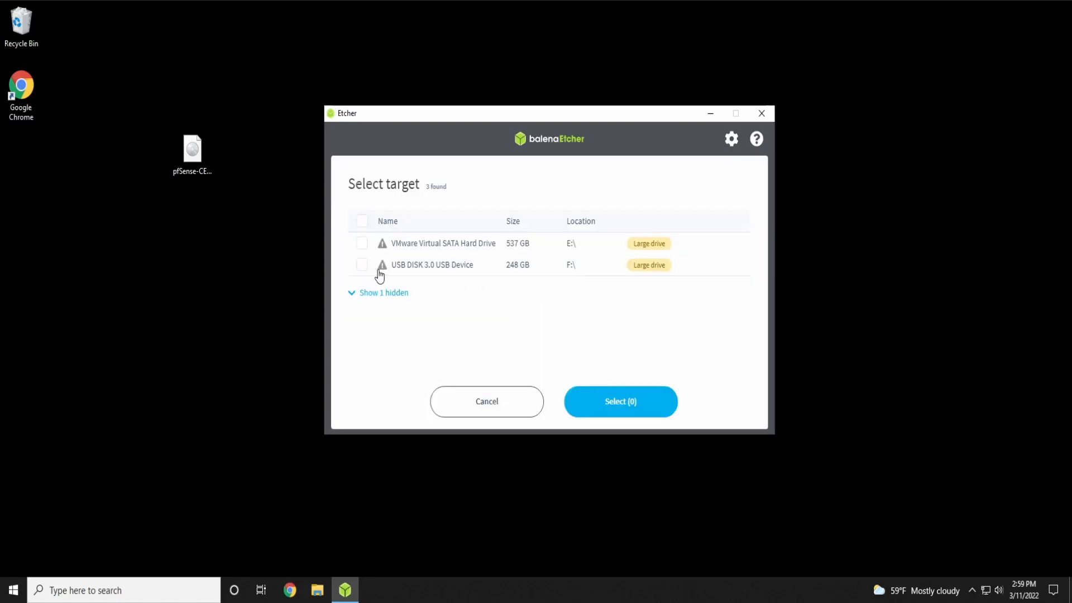
left_click(362, 265)
mouse_move(652, 275)
left_click(621, 407)
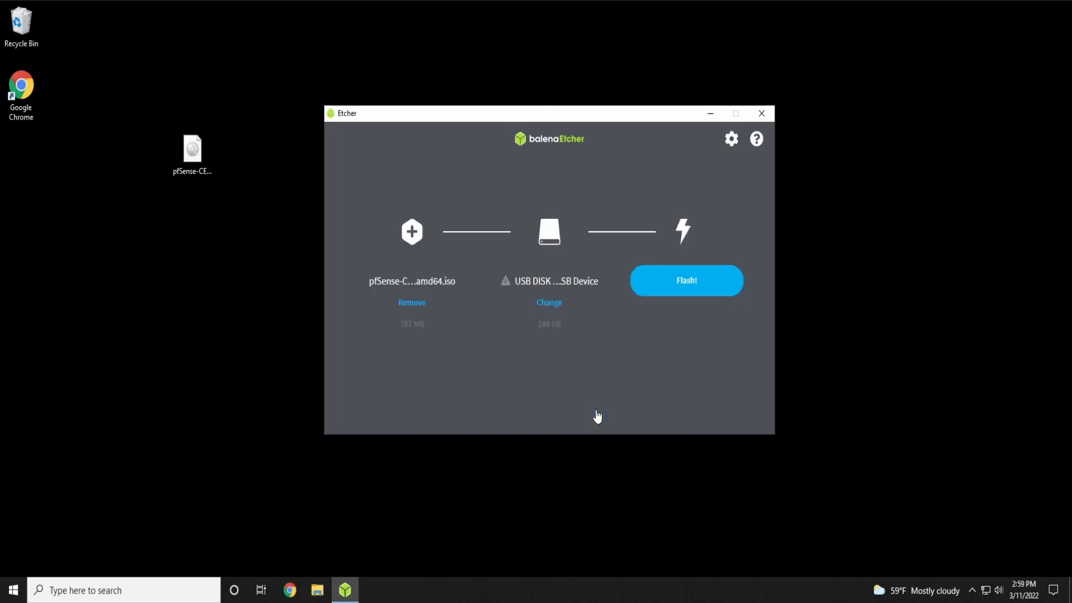
left_click(713, 289)
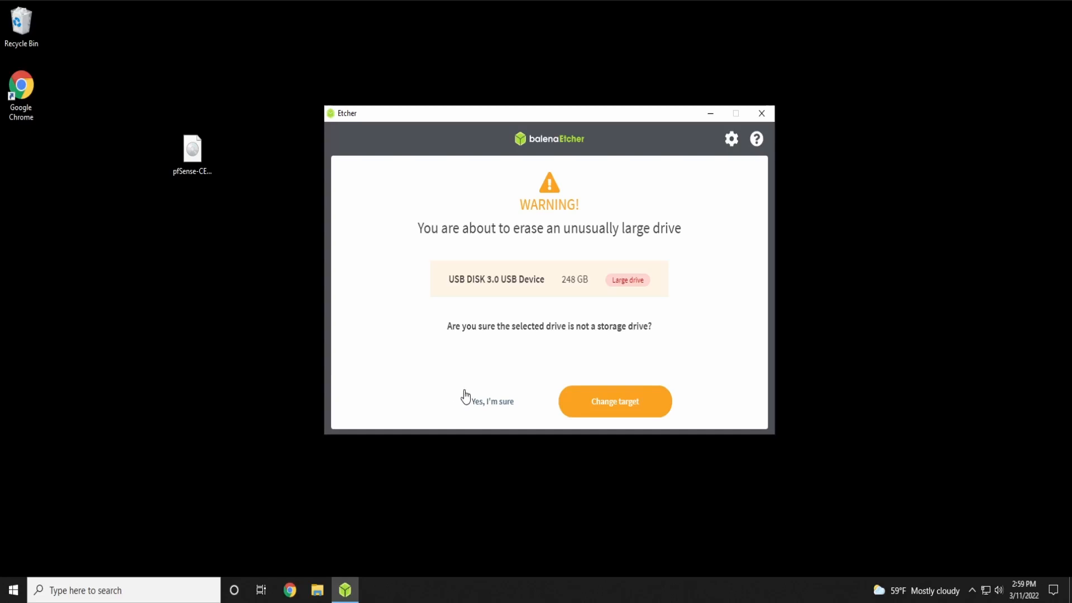
left_click(484, 402)
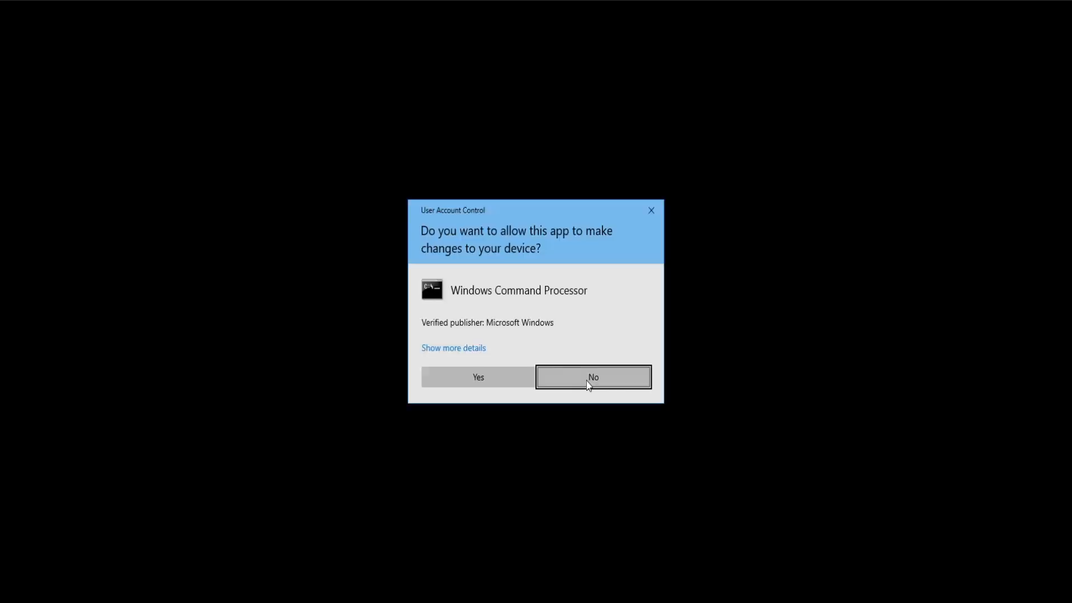
Approve the permission prompt, let flashing finish, close Etcher, and decline formatting drive F:
left_click(497, 382)
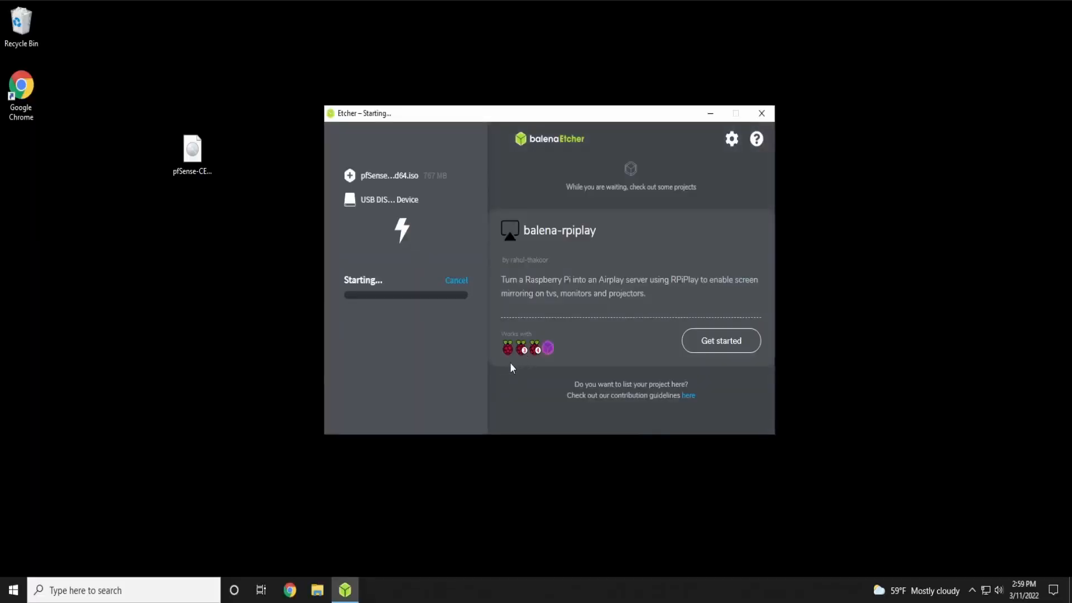
left_click_drag(473, 117, 500, 113)
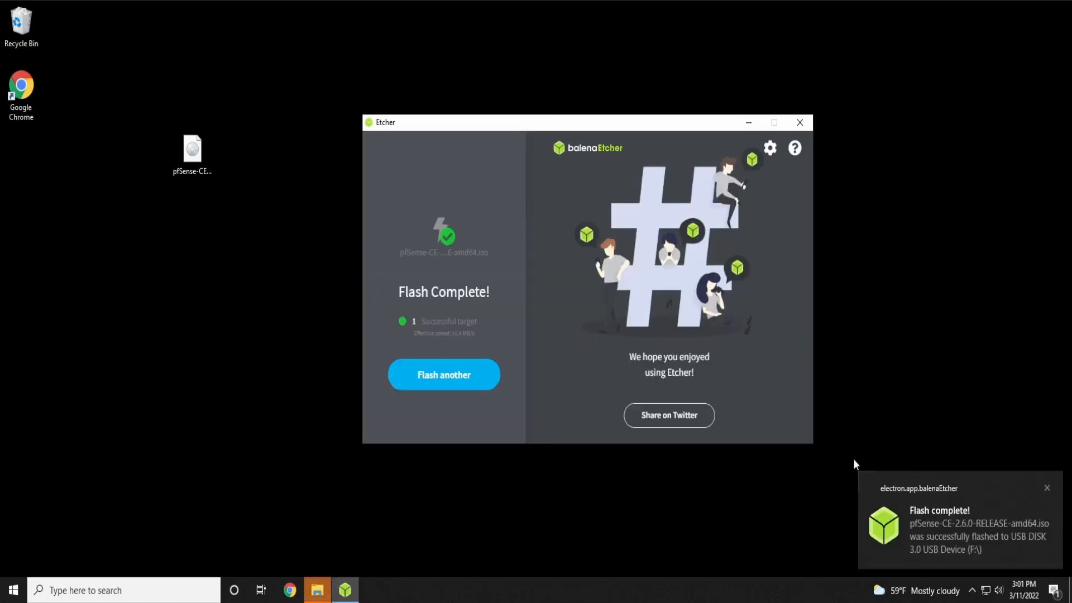
left_click(889, 525)
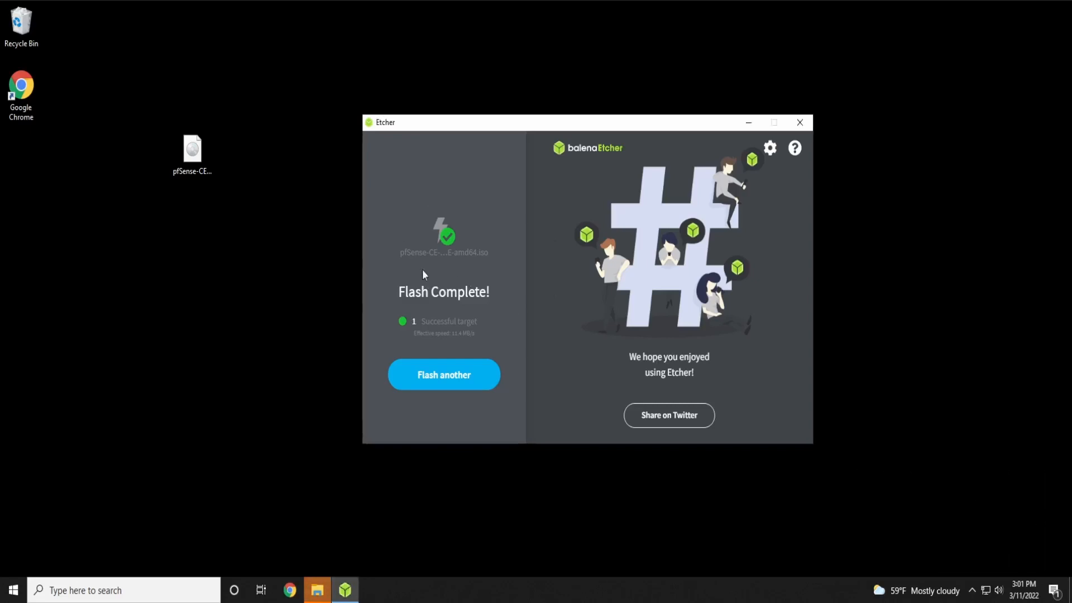
left_click(806, 123)
left_click(615, 311)
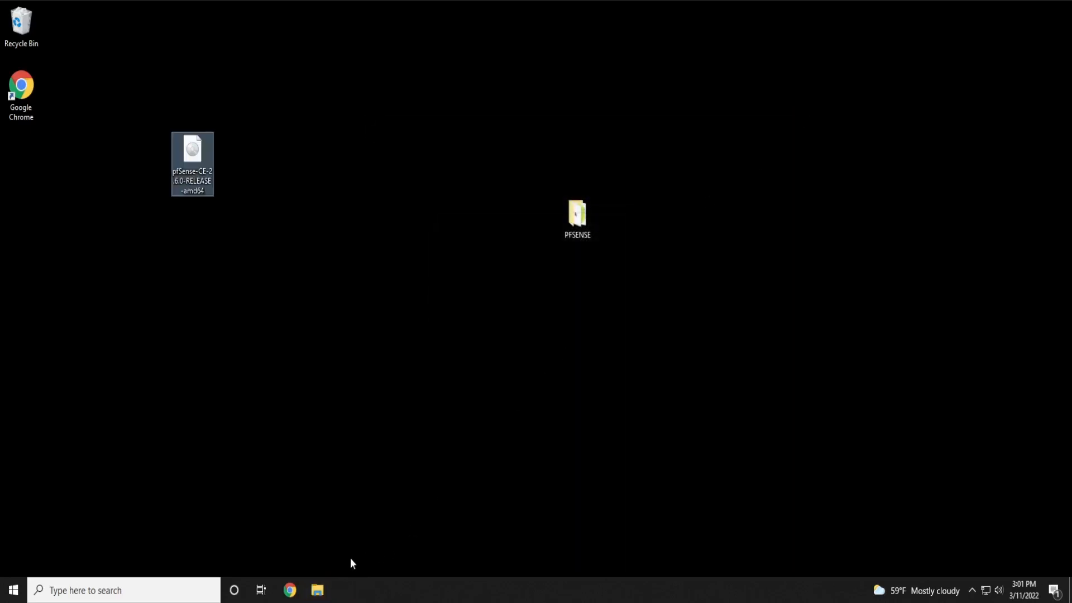
Safely eject USB Drive (F:) from File Explorer and close Explorer
left_click(317, 590)
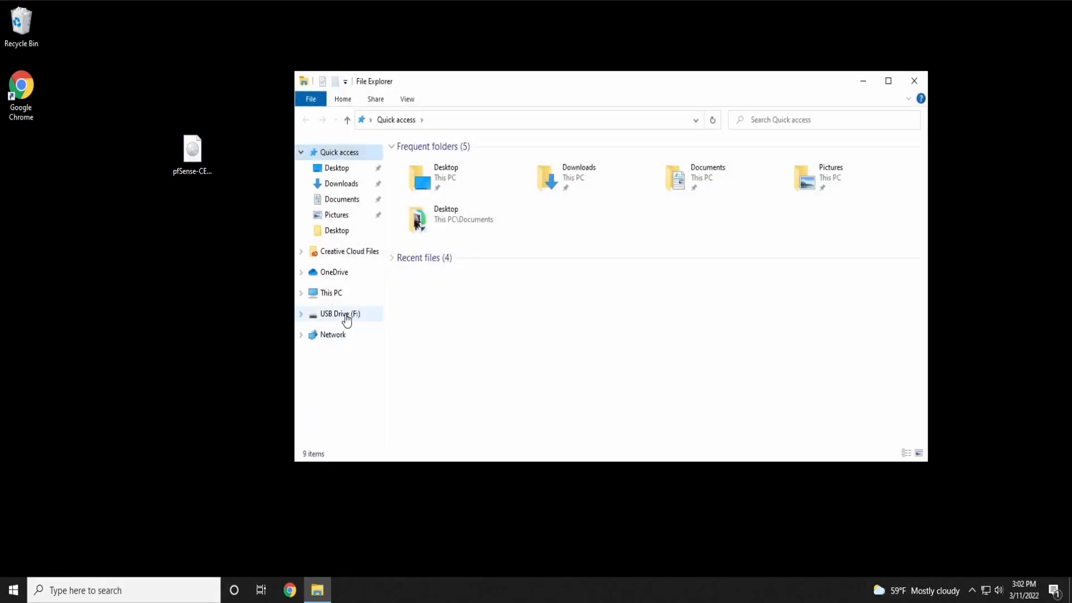
right_click(346, 320)
left_click(386, 463)
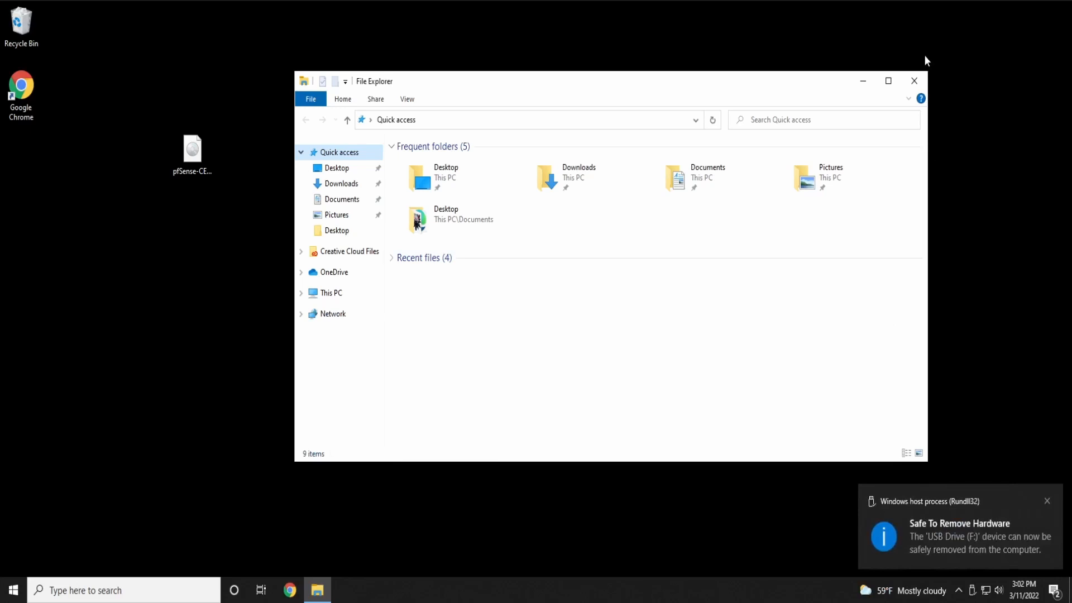
left_click(914, 81)
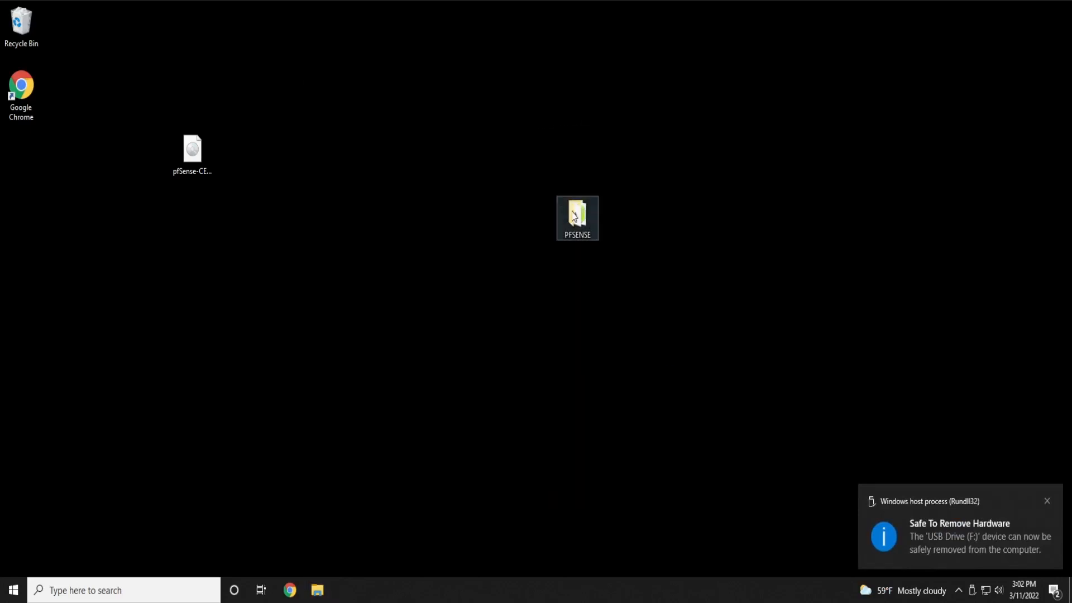
Move the PFSENSE folder into the desktop's left column below the pfSense ISO
left_click_drag(575, 216, 189, 148)
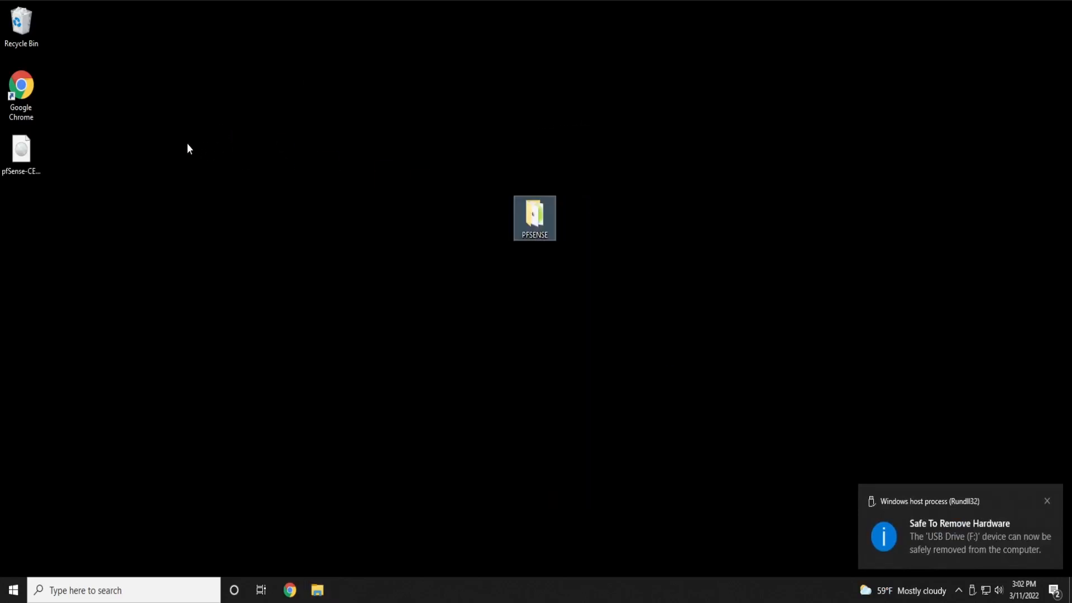
left_click_drag(534, 218, 17, 210)
left_click(175, 169)
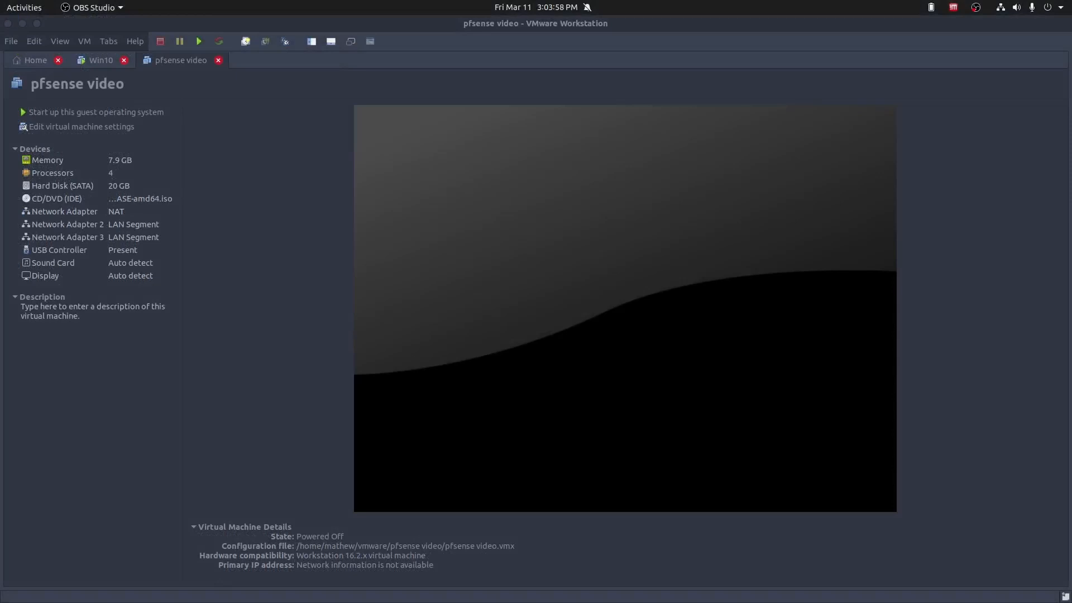
Drag the Incognito Chrome window with the boot-menu search over VMware Workstation
left_click_drag(1071, 168, 438, 89)
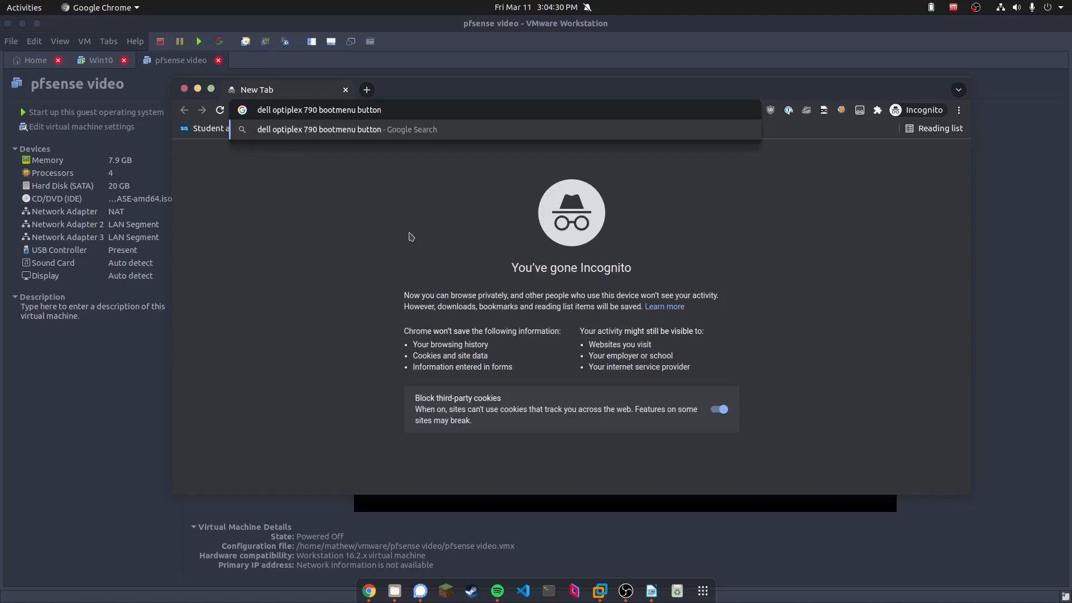
Search Google for 'dell optiplex 790 bootmenu button', note the F12 answer, then close Chrome
left_click_drag(317, 110, 220, 106)
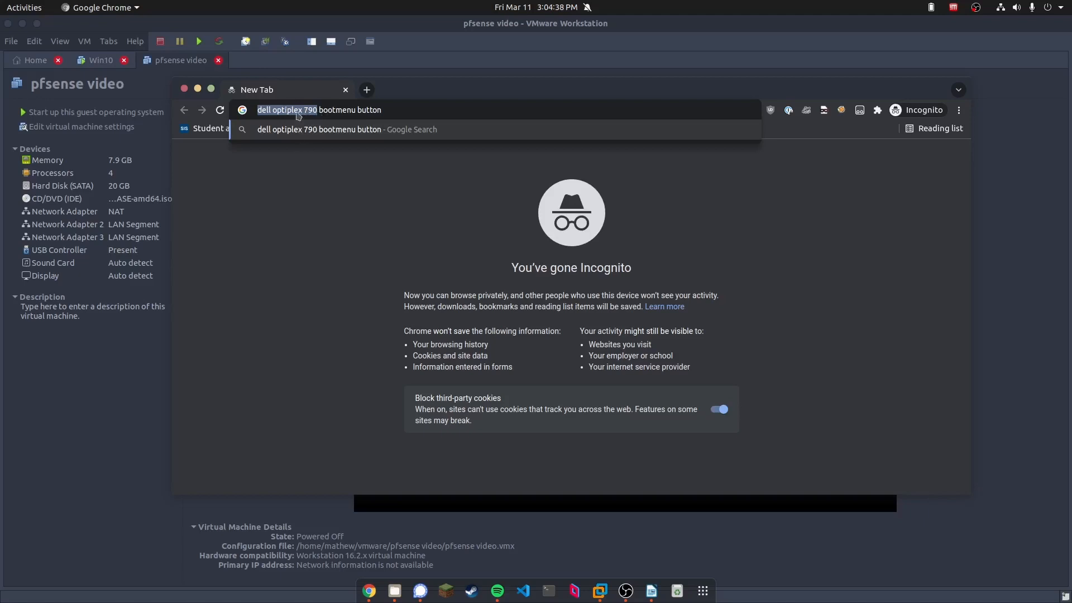
left_click(302, 110)
left_click_drag(302, 110, 251, 111)
left_click_drag(320, 109, 402, 113)
left_click(403, 114)
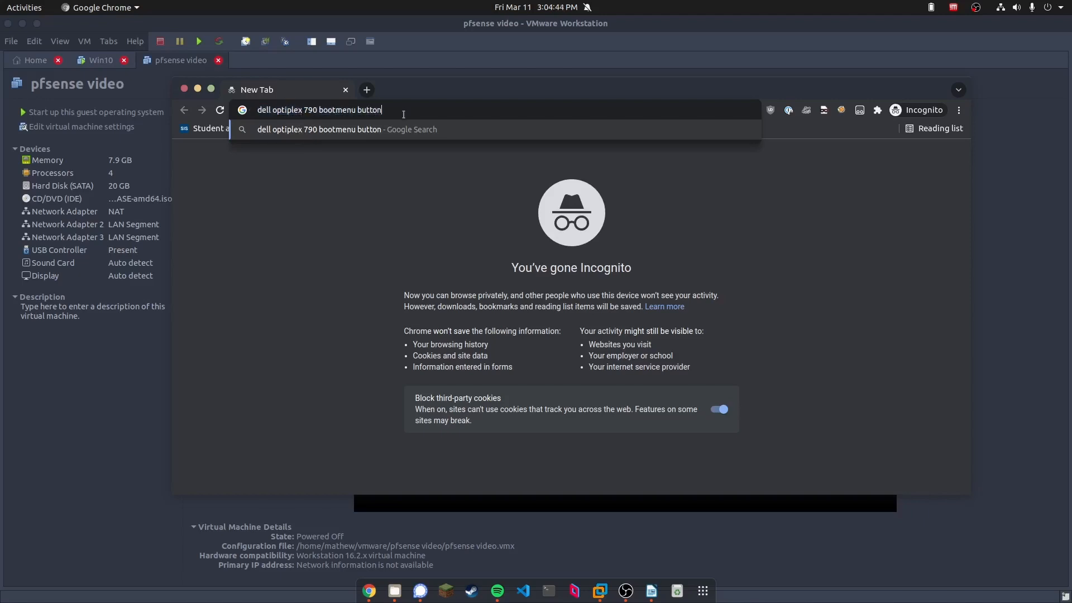
key("Return")
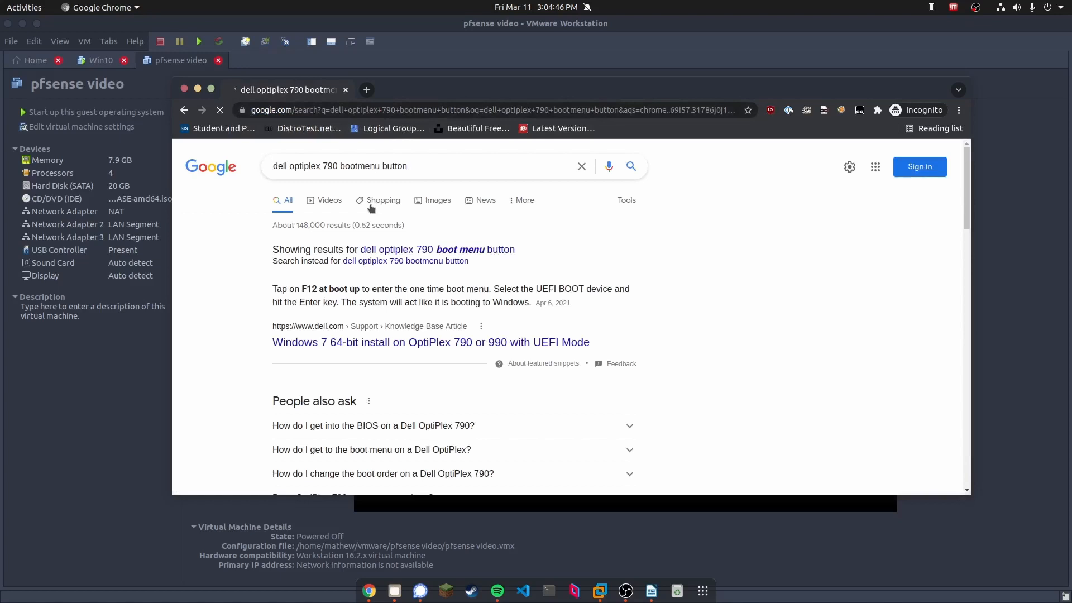
left_click_drag(274, 287, 636, 308)
left_click(636, 308)
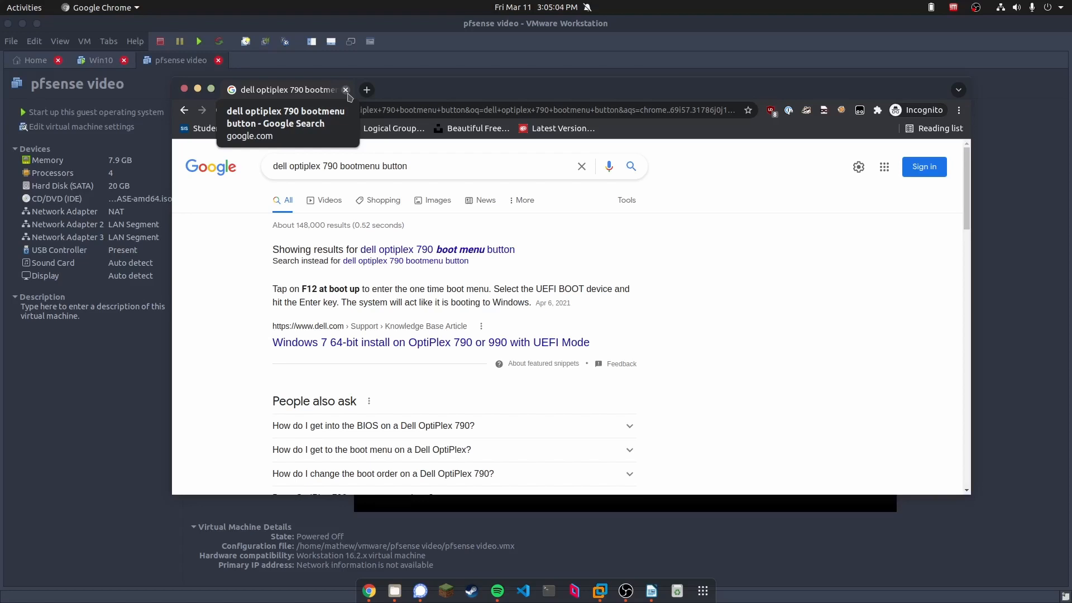
left_click(346, 91)
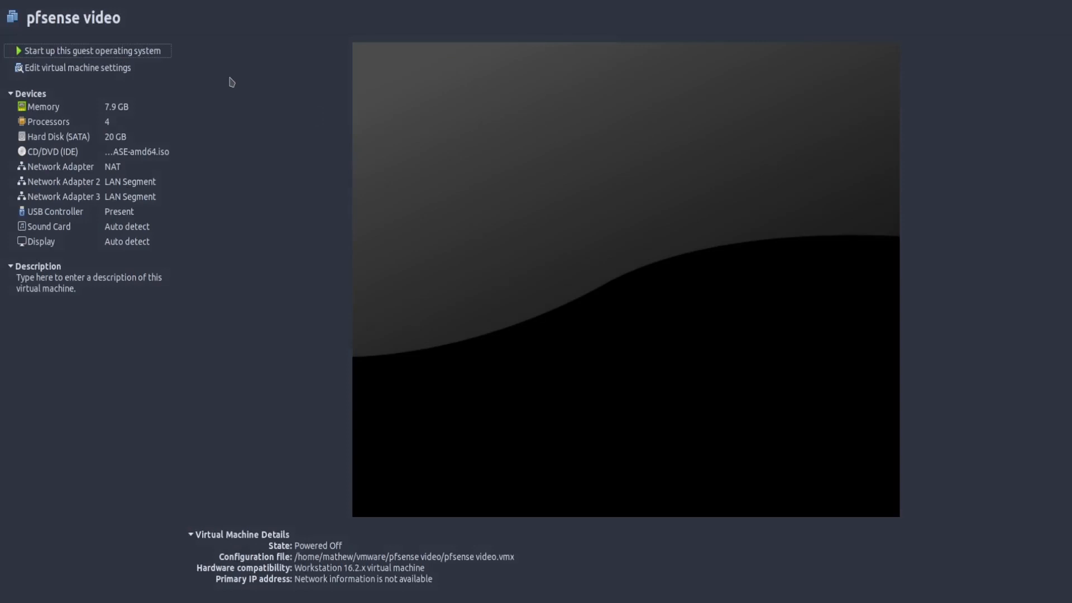
Power on the pfsense video VM so the installer boots to its copyright notice
left_click(136, 49)
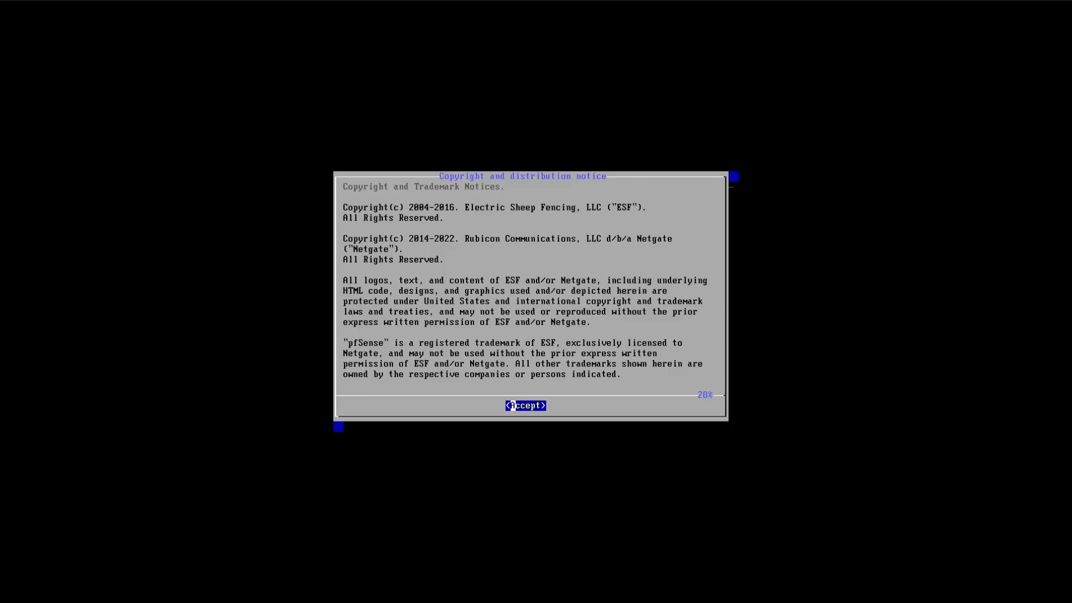
Accept the notice, choose Install with the default keymap, and pick Auto (ZFS) partitioning
key("Return")
key("Return")
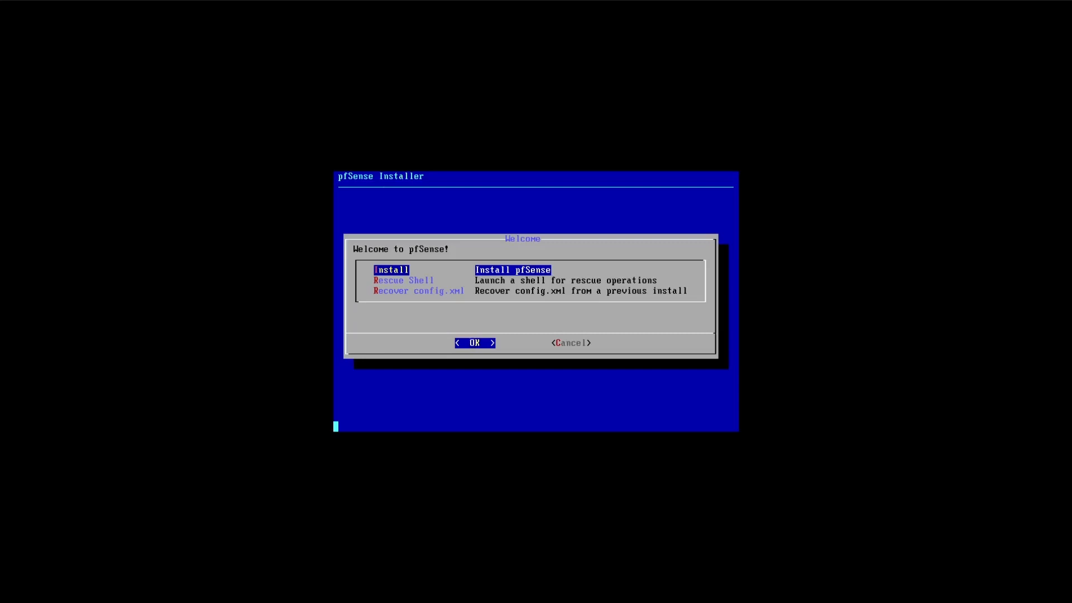
key("Return")
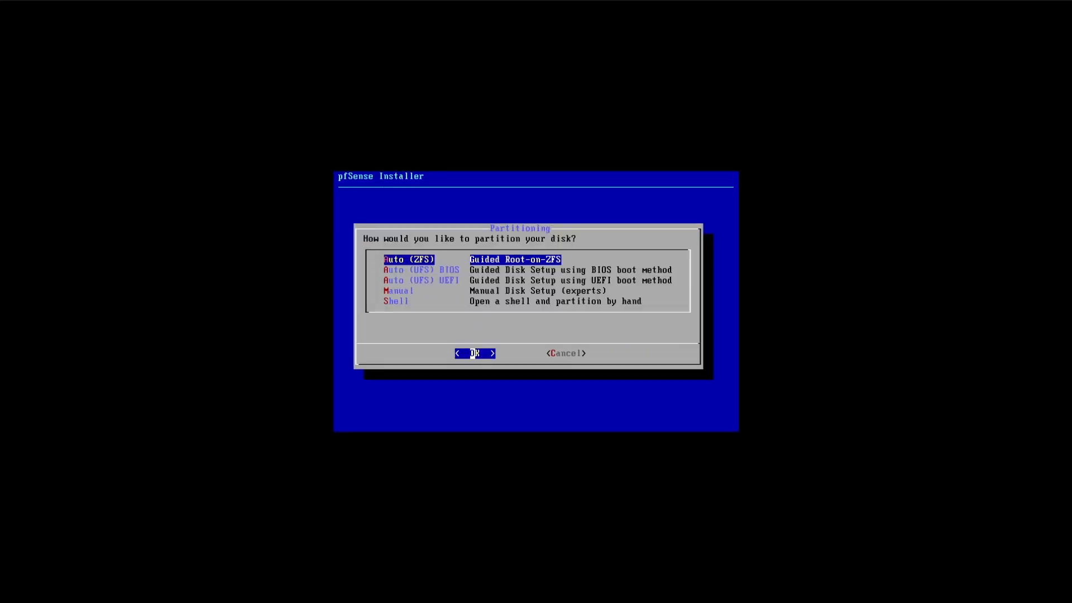
key("Return")
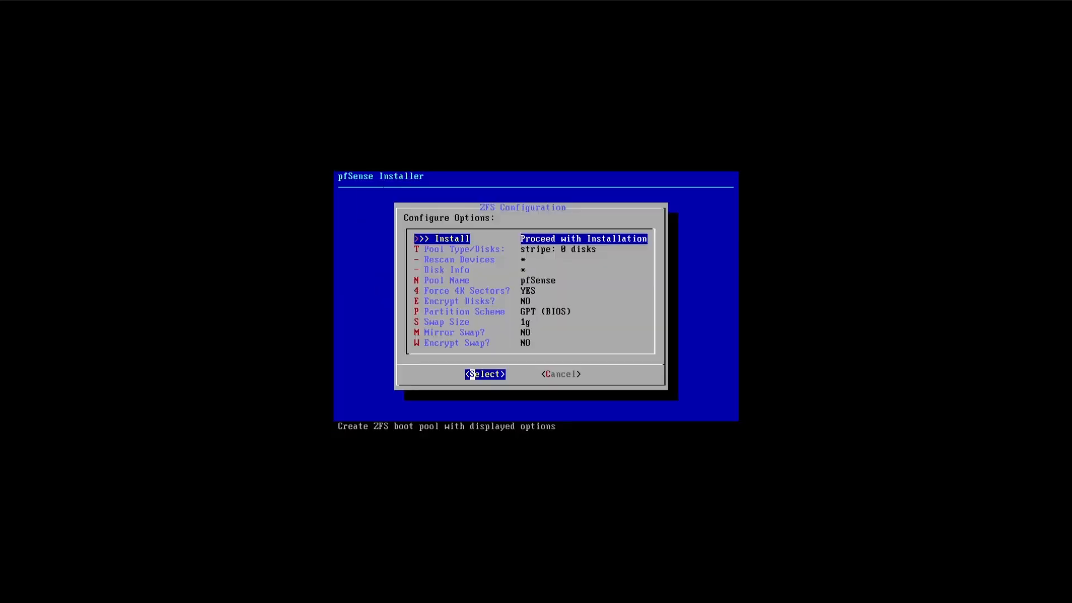
key("Down")
key("Return")
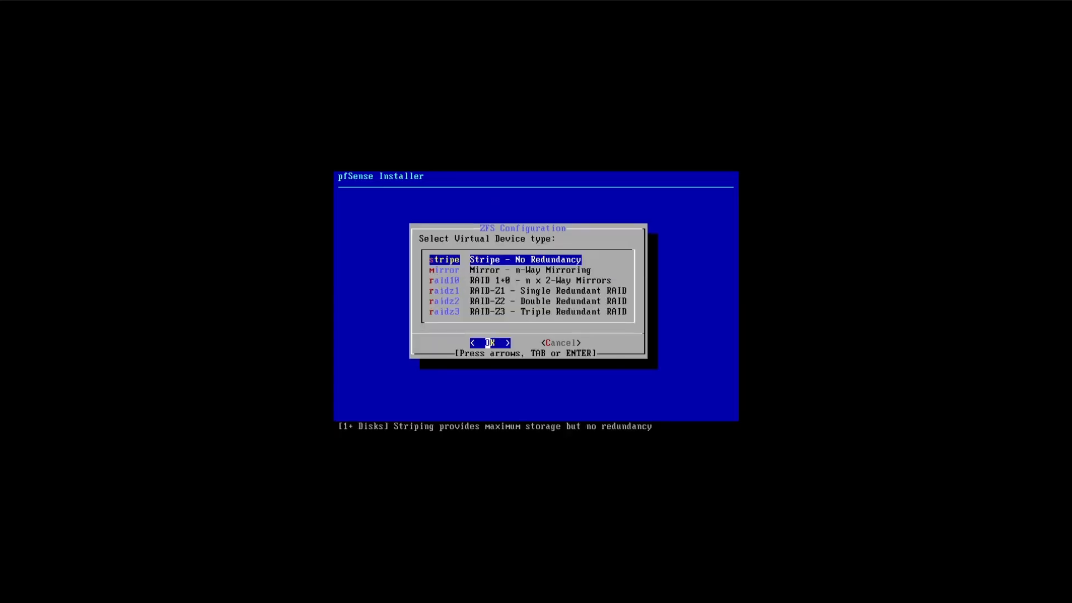
key("Return")
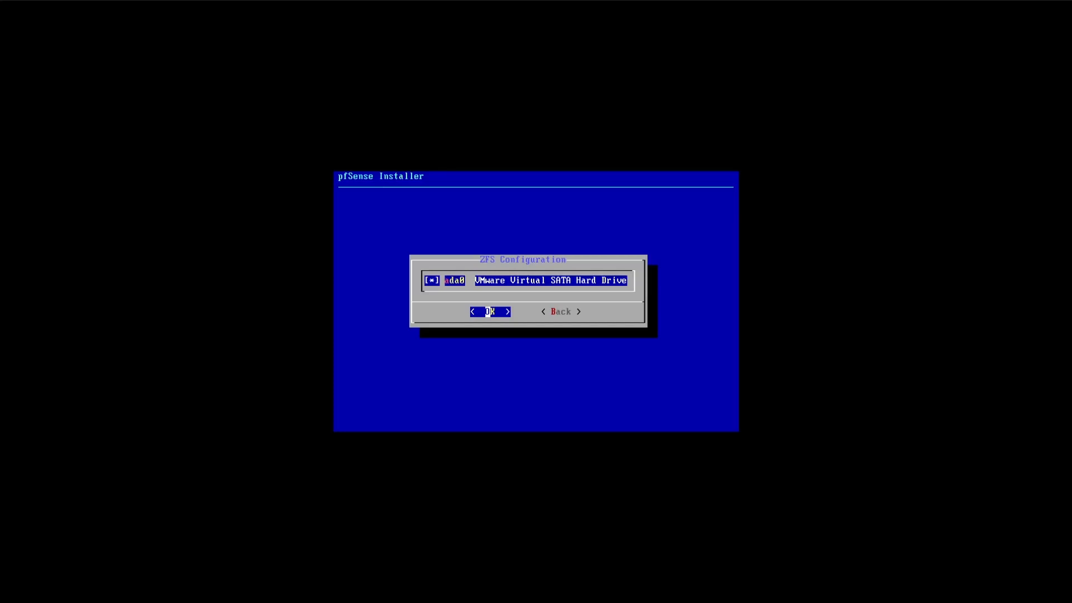
Confirm ada0 for the pool, approve wiping it, install, and reboot without opening a shell
key("Return")
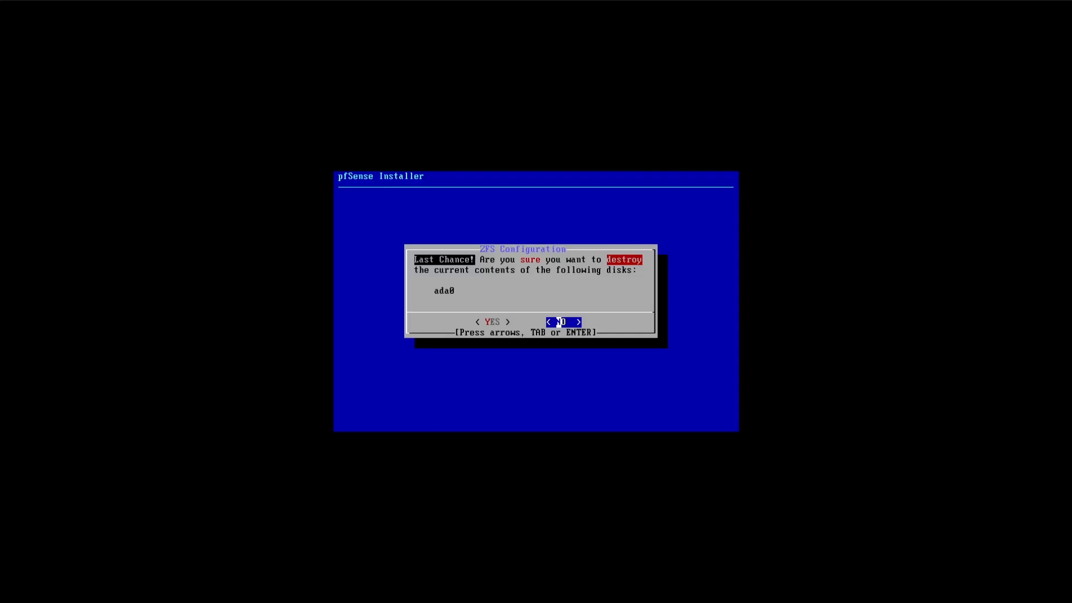
key("Left")
key("Return")
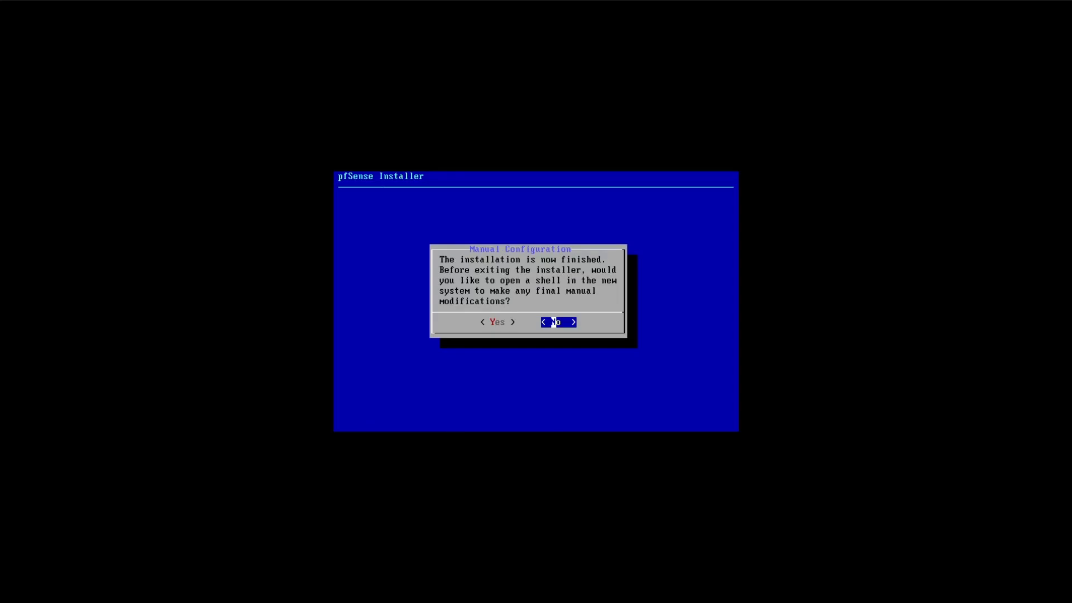
key("Return")
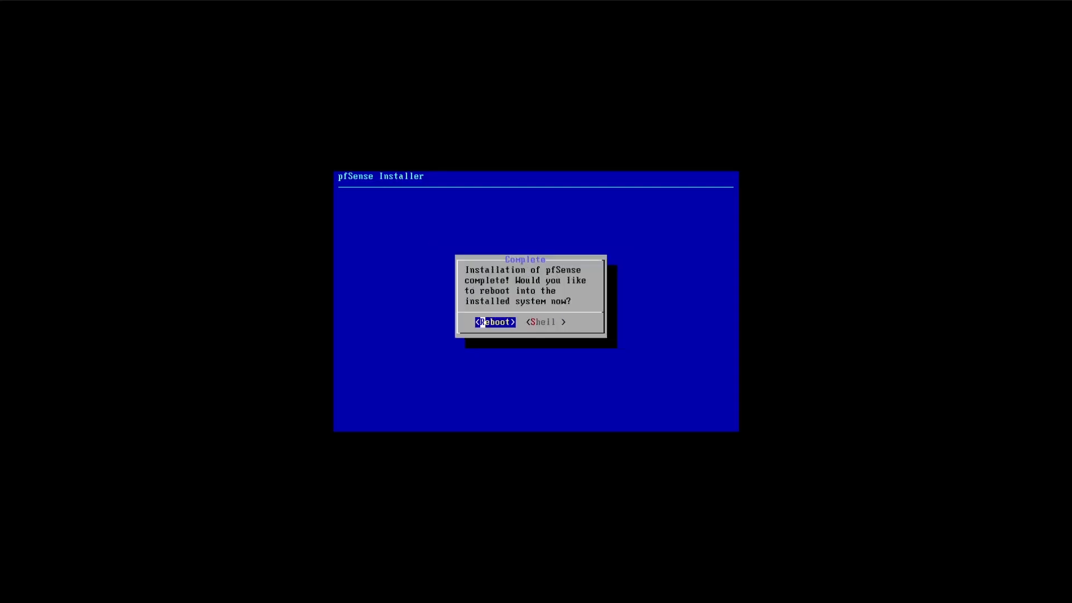
key("Return")
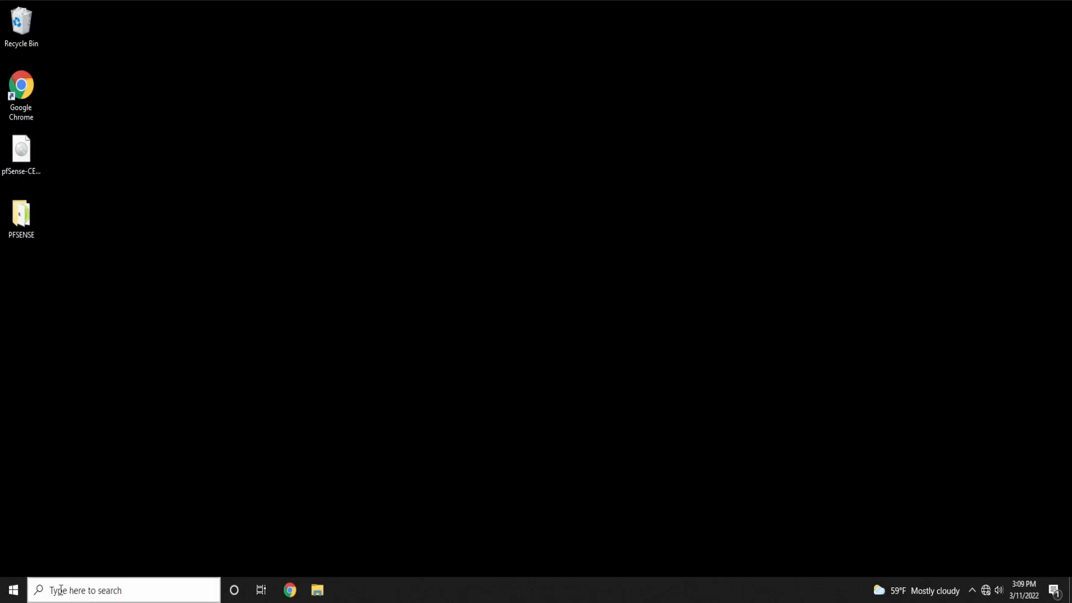
Launch Command Prompt via a 'cmd' search and center its window
left_click(111, 589)
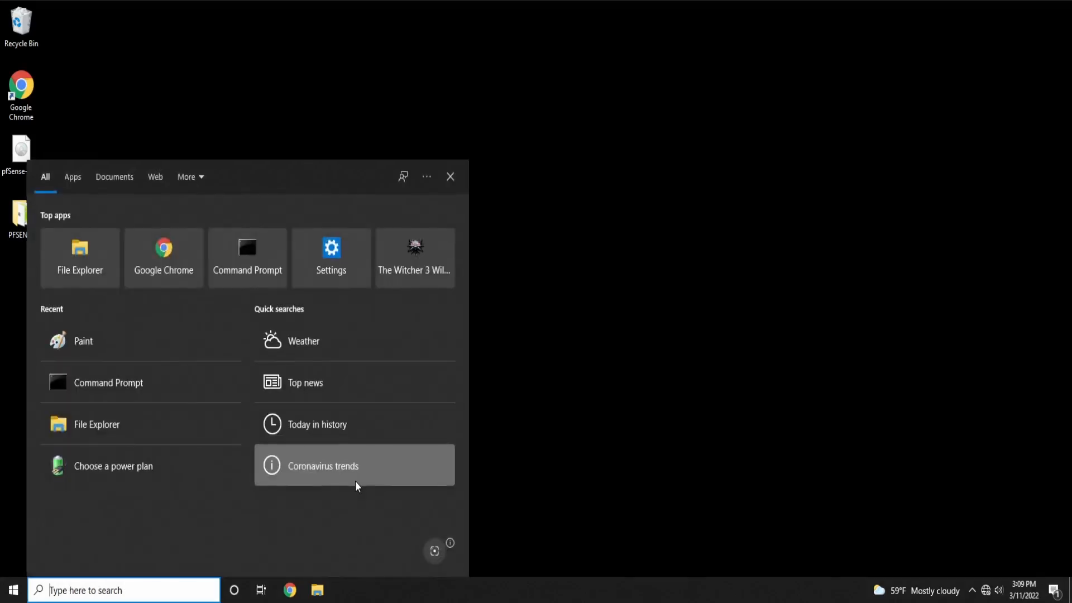
type("cmd")
key("Return")
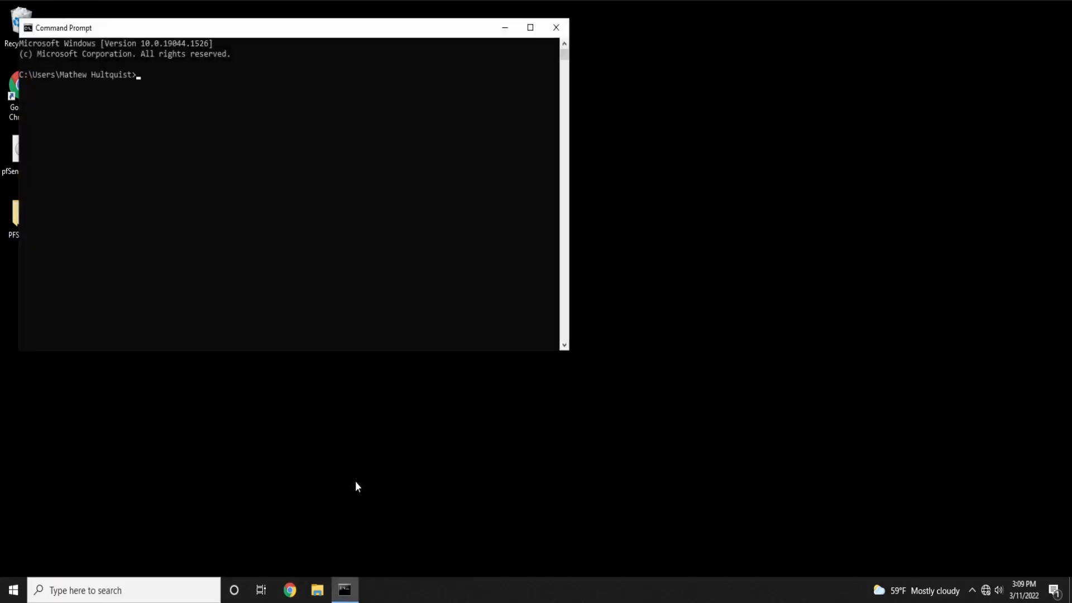
left_click_drag(177, 28, 395, 81)
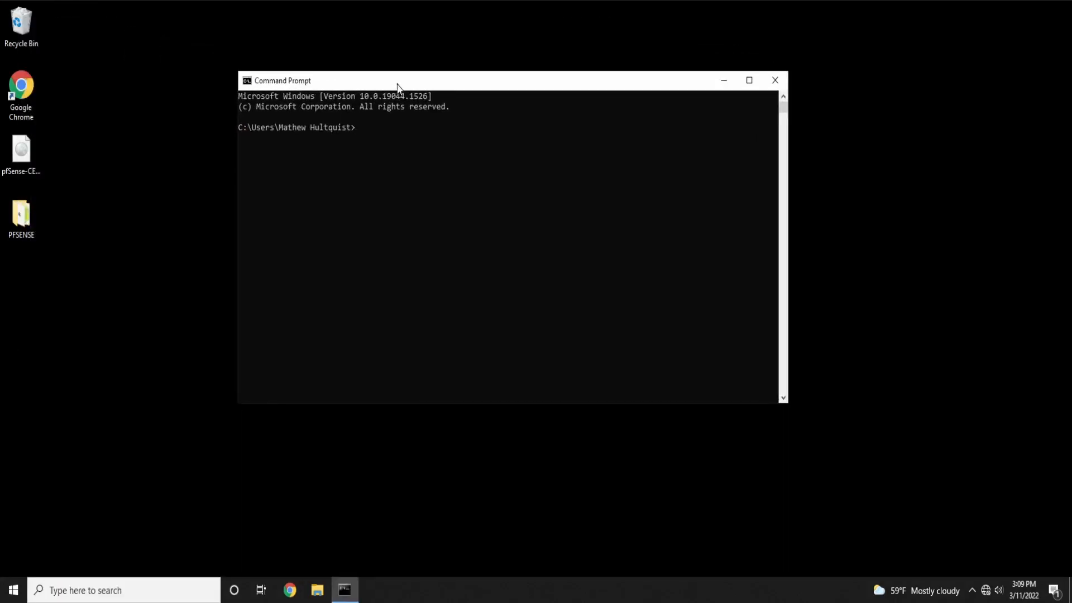
Run ipconfig /renew and highlight Ethernet0's default gateway 192.168.1.1
type("ipconfig /renew")
key("Return")
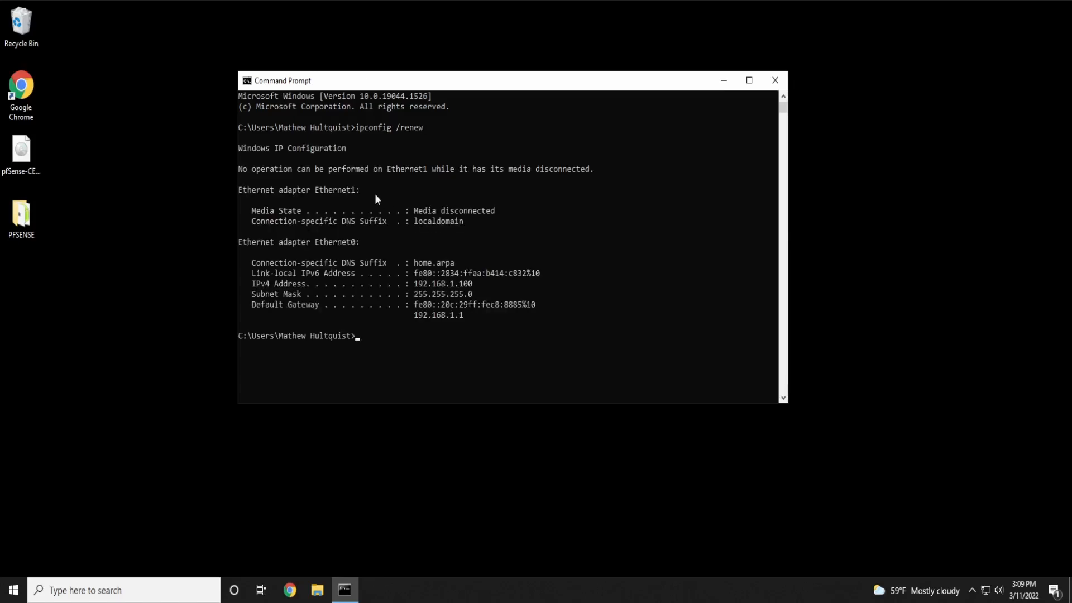
left_click_drag(240, 166, 593, 170)
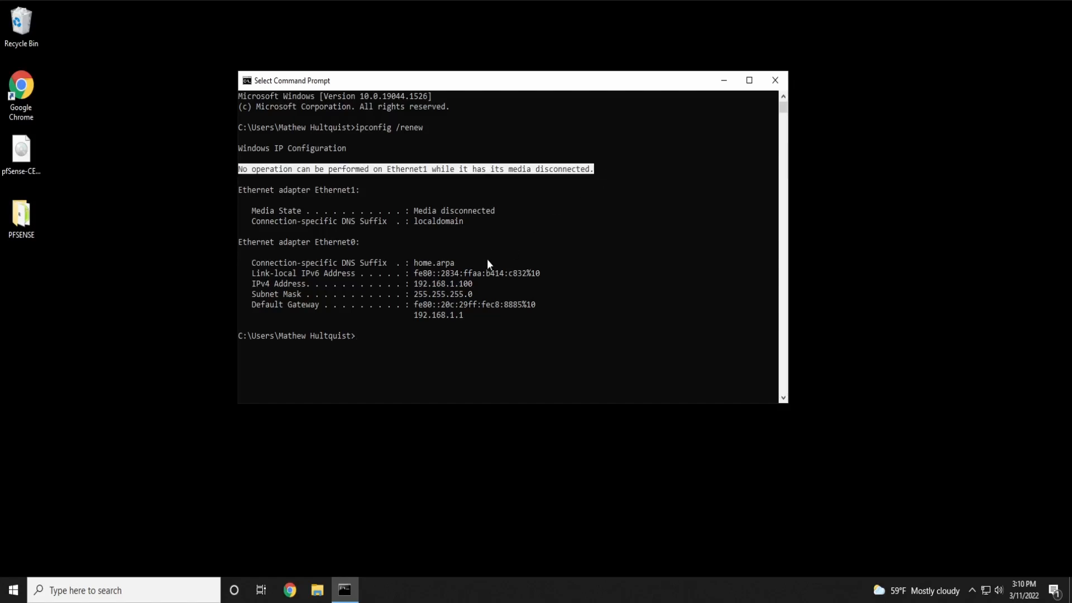
left_click_drag(239, 240, 522, 318)
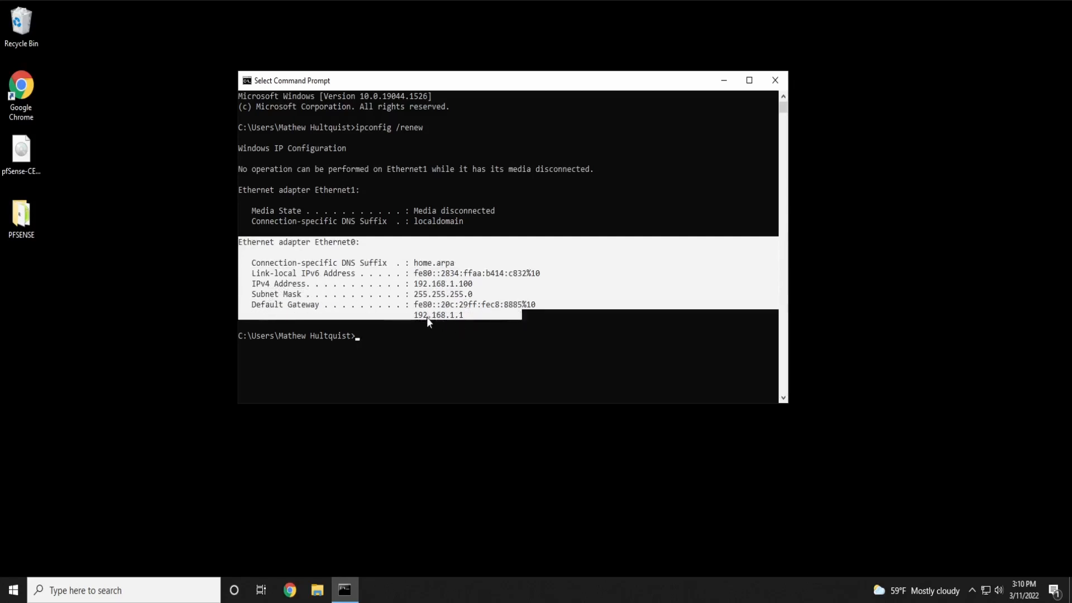
left_click(471, 315)
left_click_drag(470, 315, 245, 306)
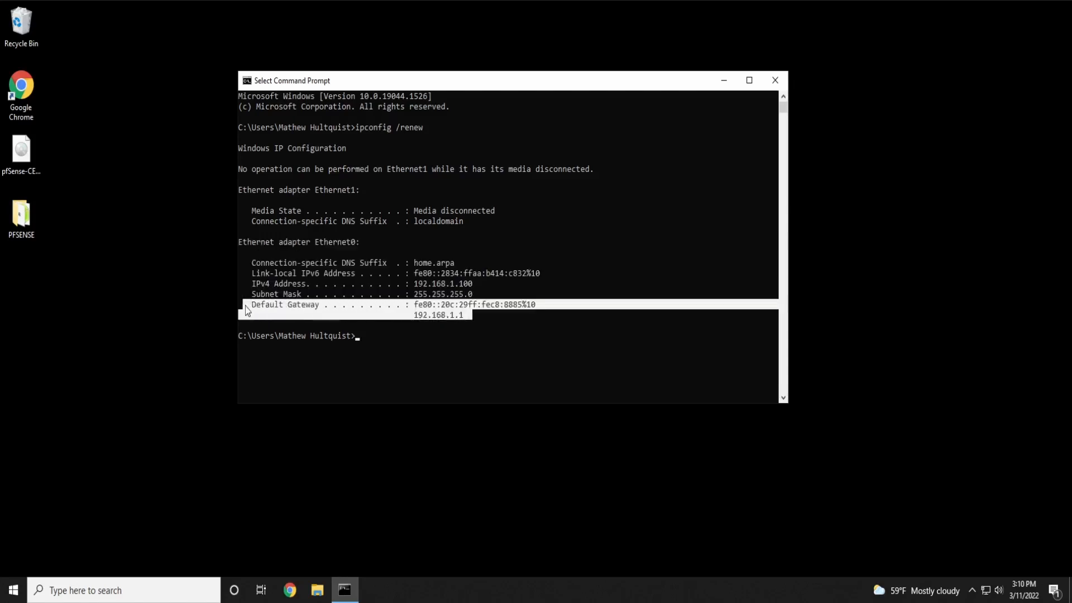
left_click(473, 324)
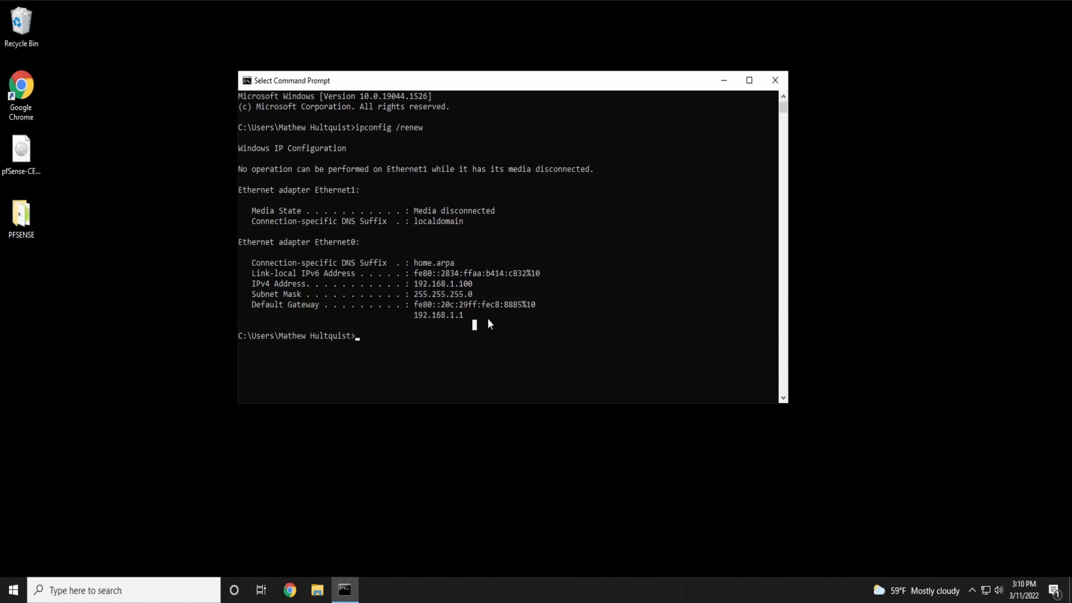
left_click_drag(412, 314, 470, 317)
Browse to 192.168.1.1 in a resized Chrome window and proceed past the certificate warning
left_click(290, 590)
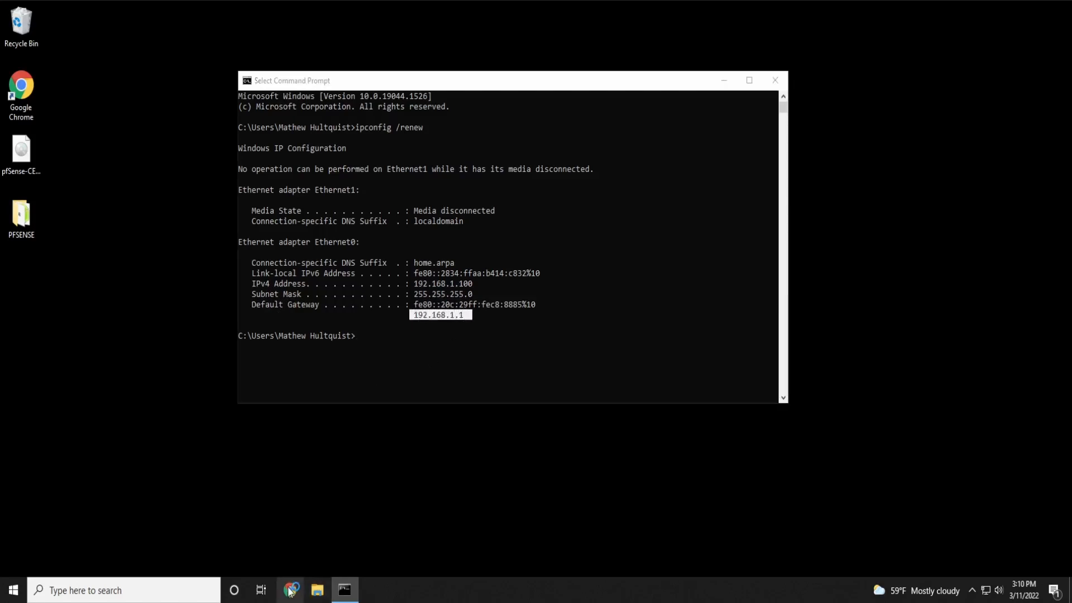
left_click_drag(314, 4, 548, 39)
type("192.168.1.1")
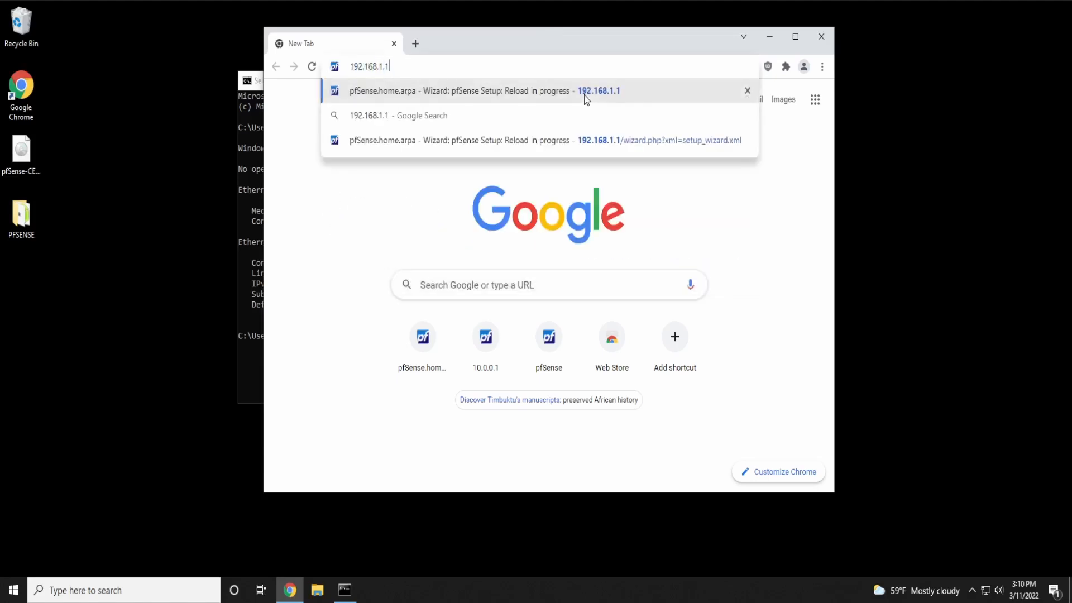
key("Return")
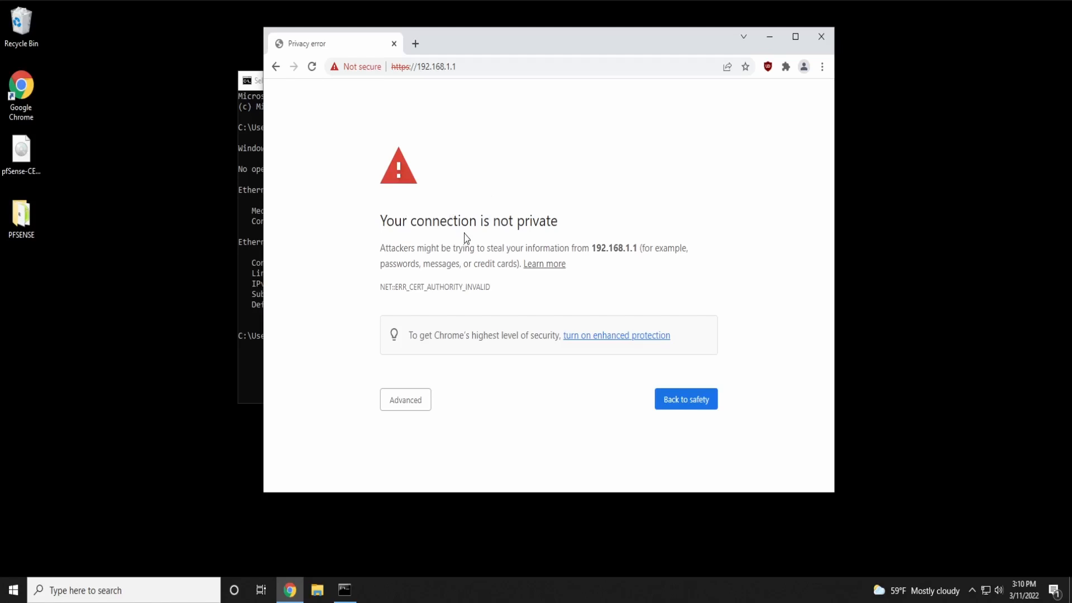
left_click(405, 399)
left_click(414, 414)
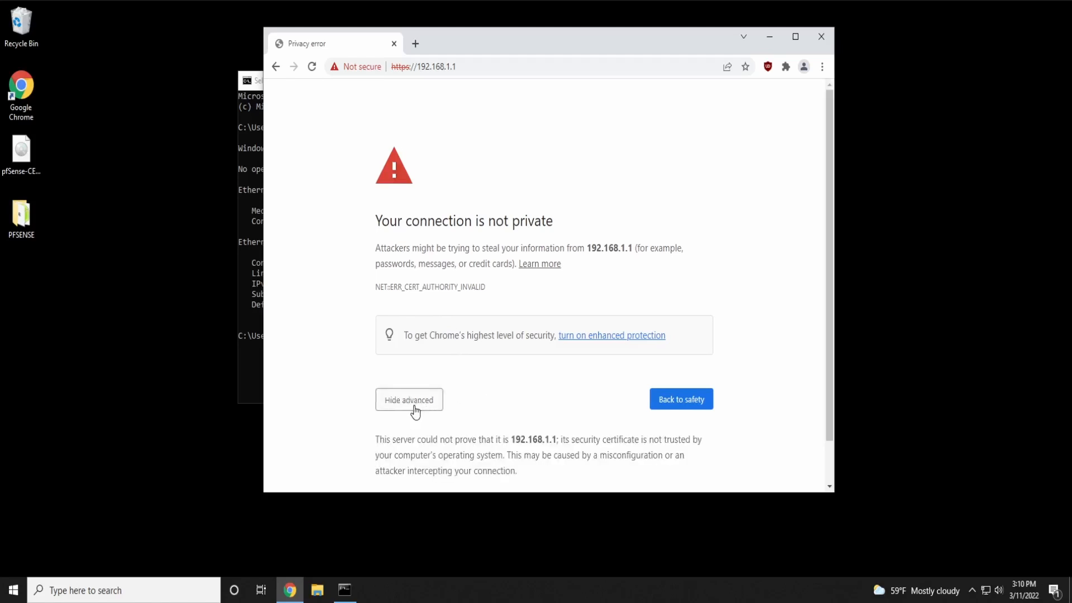
scroll(413, 412, "down", 1)
left_click(407, 455)
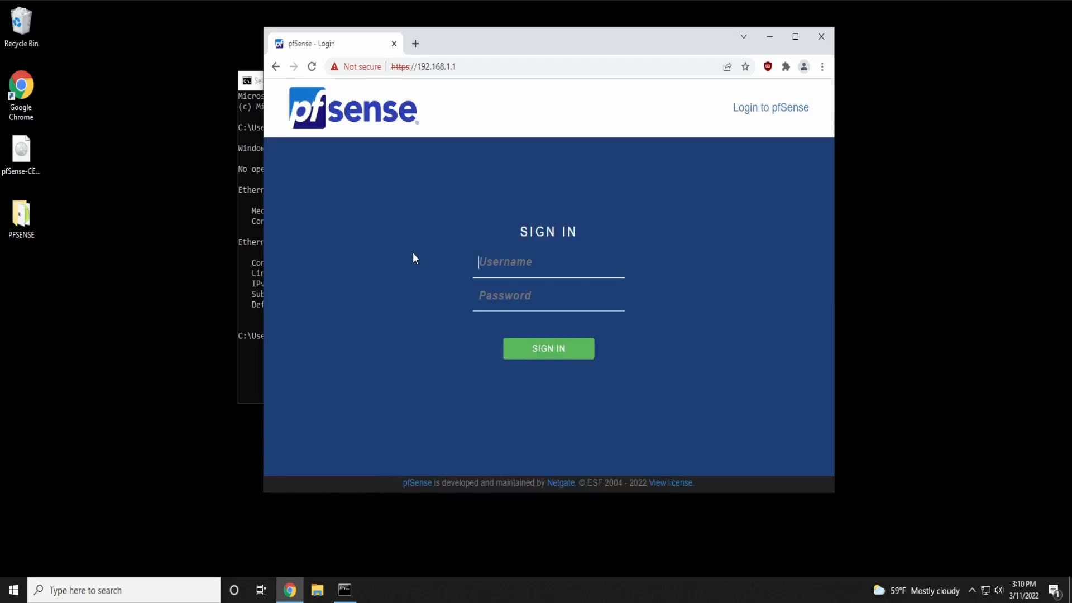
Sign in to the pfSense web interface with the default administrator credentials
type("admin")
key("Tab")
type("pfsense")
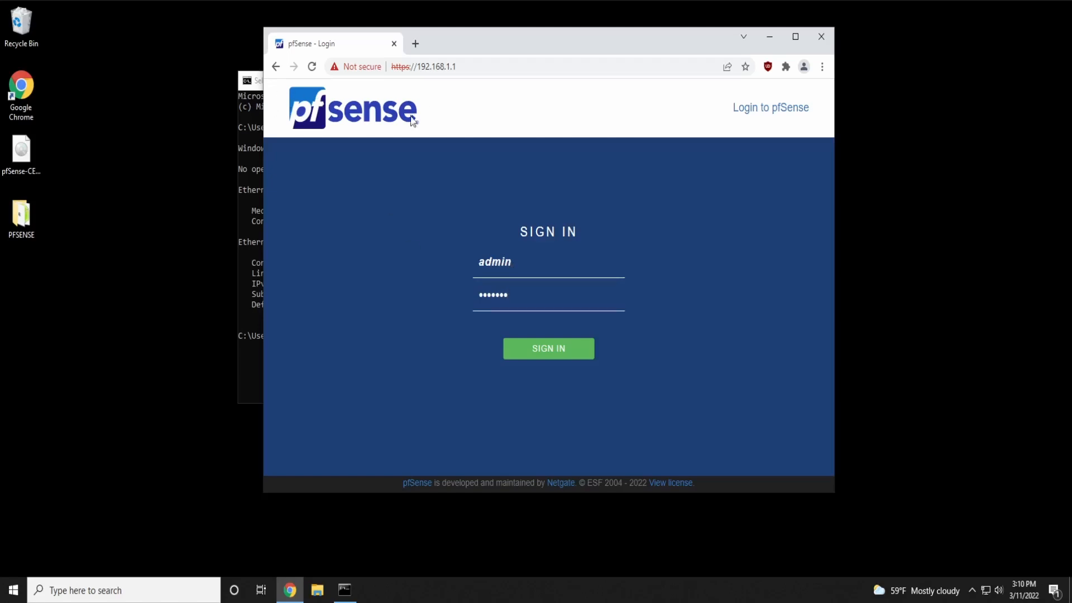
left_click(567, 355)
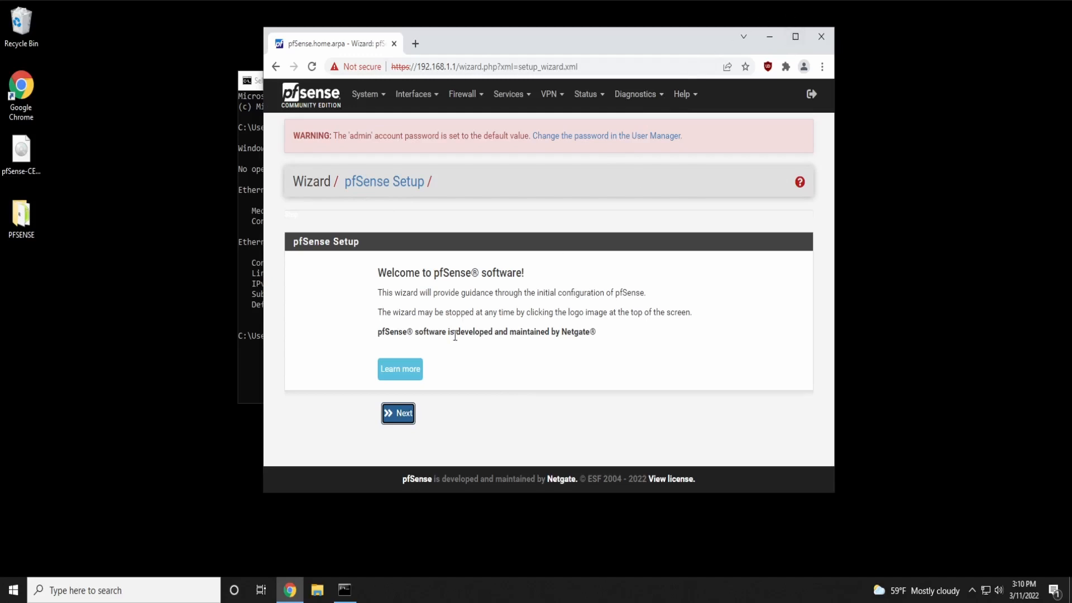
Advance the setup wizard past the welcome and Netgate Global Support pages
left_click(409, 413)
left_click(398, 450)
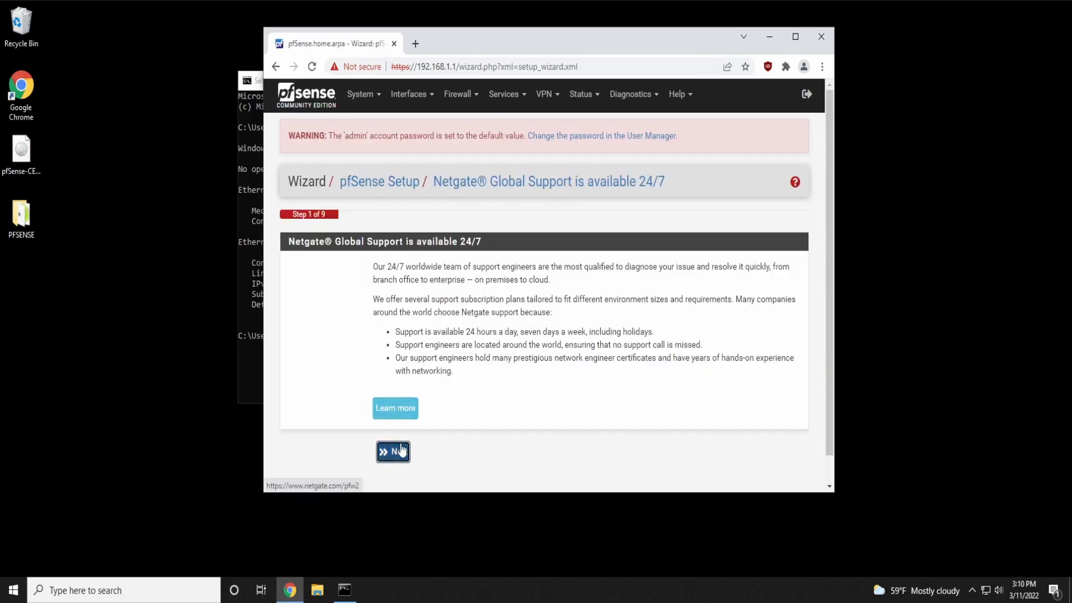
scroll(397, 441, "down", 3)
Set the hostname to example-PFSENSE and the domain to example.pfsense
double_click(399, 163)
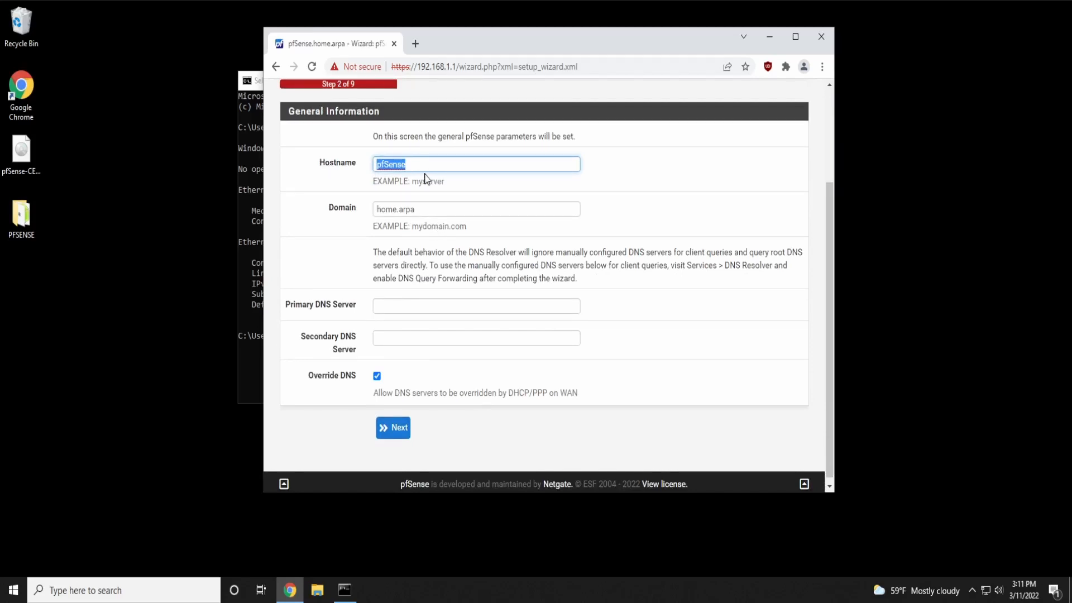
type("example-PFSENSE")
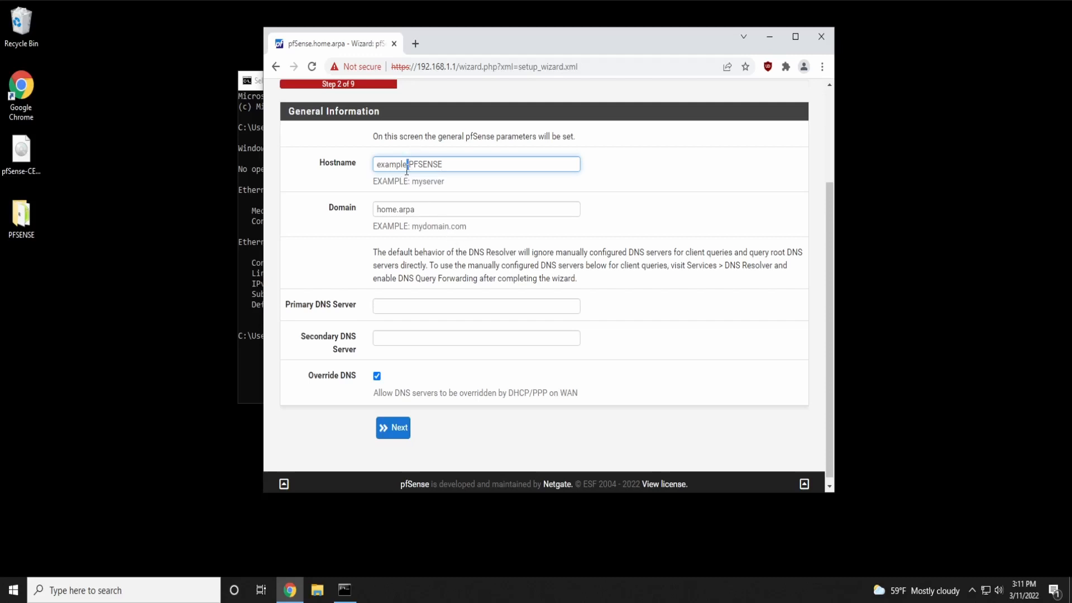
double_click(429, 204)
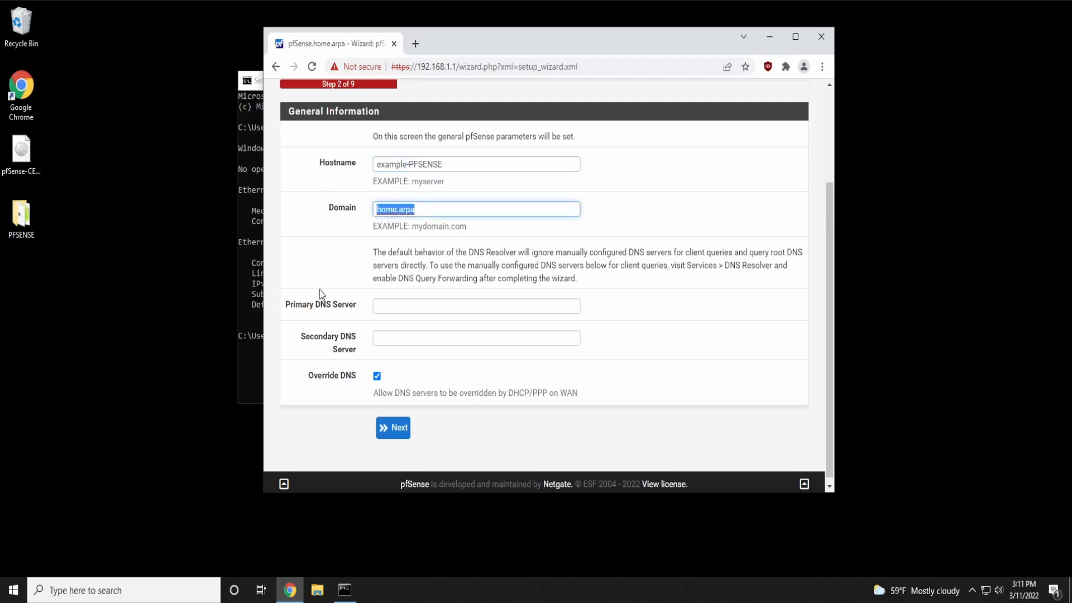
type("exaplme")
key("ctrl+a")
type("example.pfsense")
left_click(303, 267)
Set primary DNS 1.1.1.1 and secondary DNS 1.0.0.1, then continue to Time Server Information
scroll(336, 263, "down", 1)
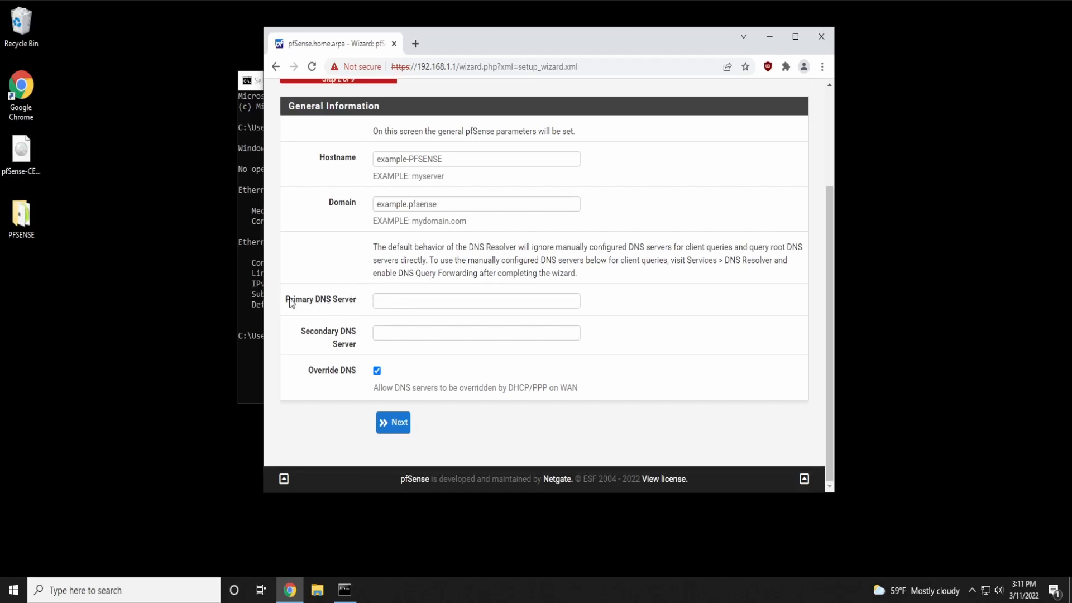
left_click_drag(287, 300, 362, 302)
left_click(406, 301)
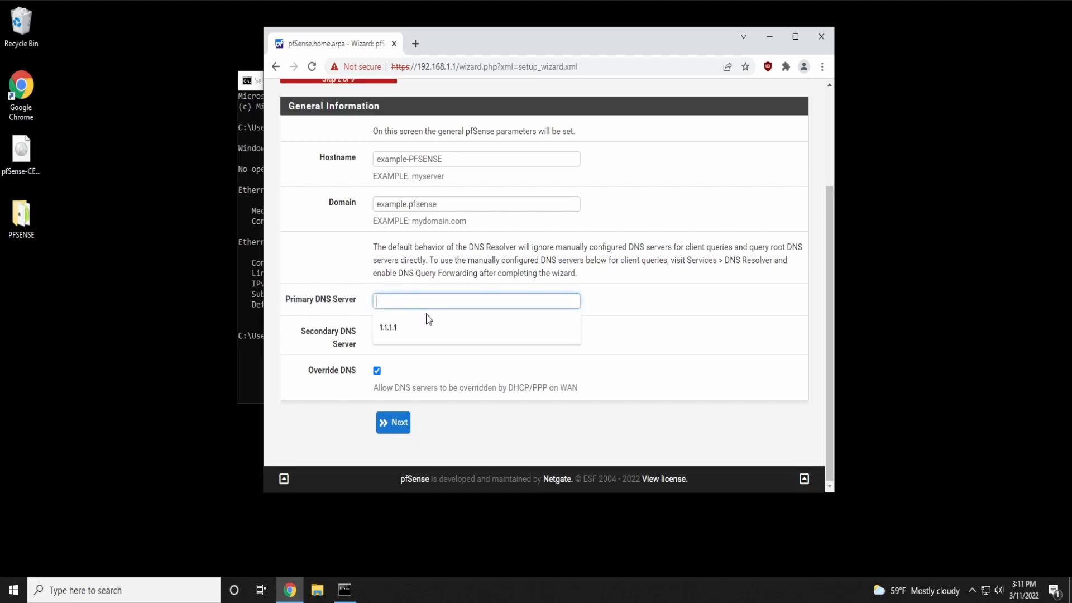
left_click(408, 329)
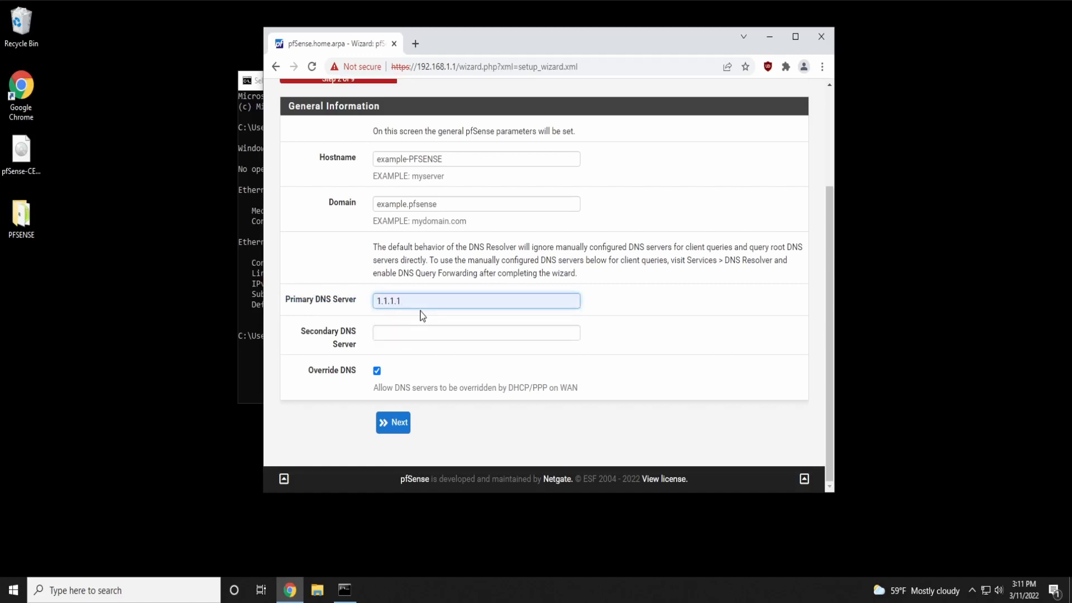
left_click(377, 334)
left_click(391, 356)
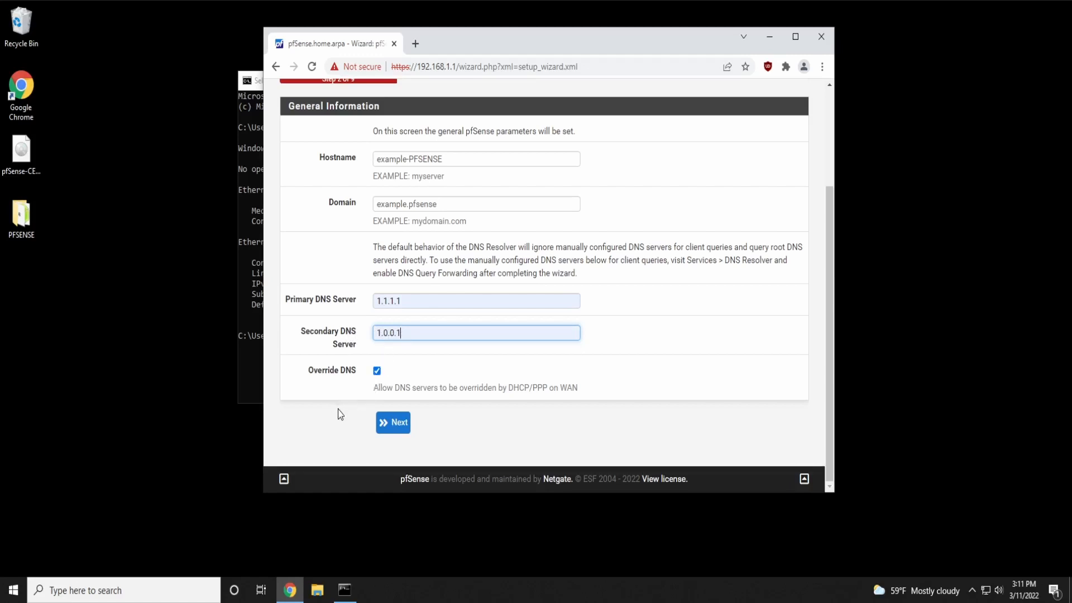
left_click(404, 426)
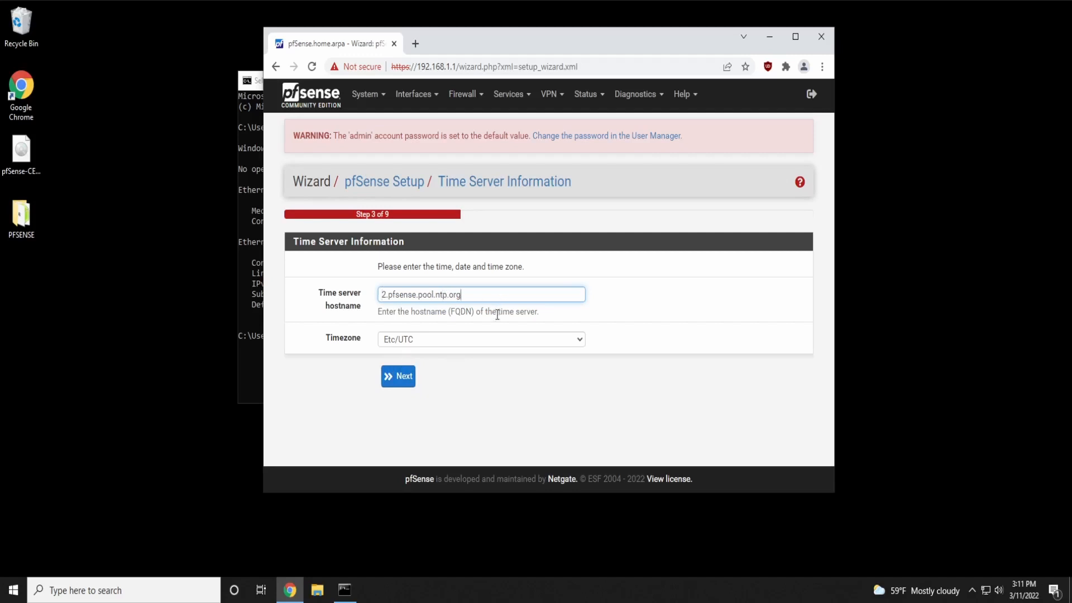
Replace the time server hostname with time.apple.com
key("ctrl+a")
type("time.apple/")
key("BackSpace")
type(".com")
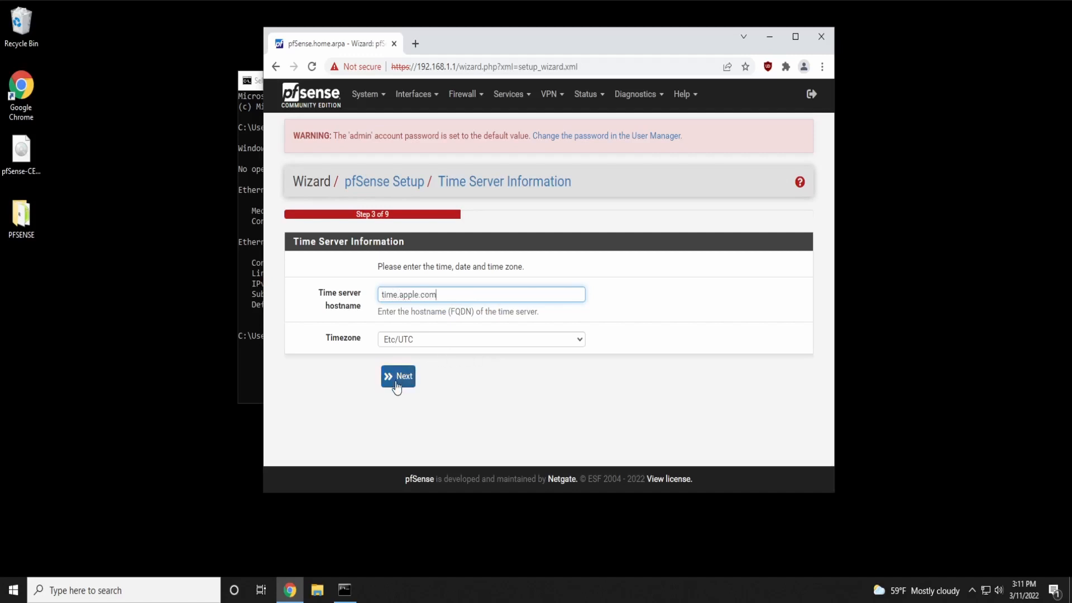
Set the timezone to US/Eastern and continue to the WAN interface step
left_click(414, 342)
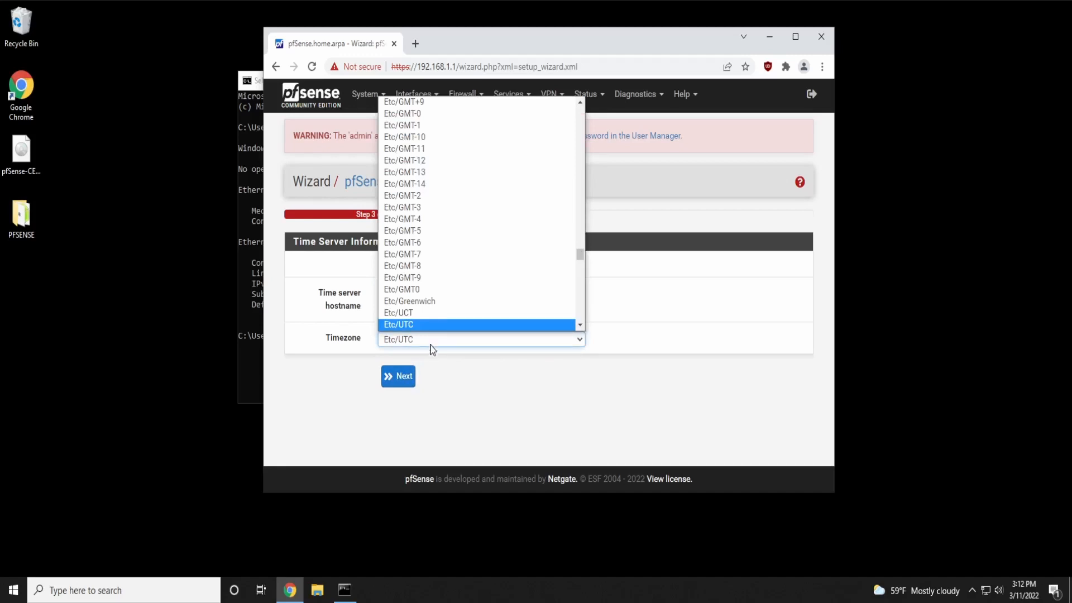
left_click(429, 345)
left_click(416, 341)
scroll(463, 240, "down", 15)
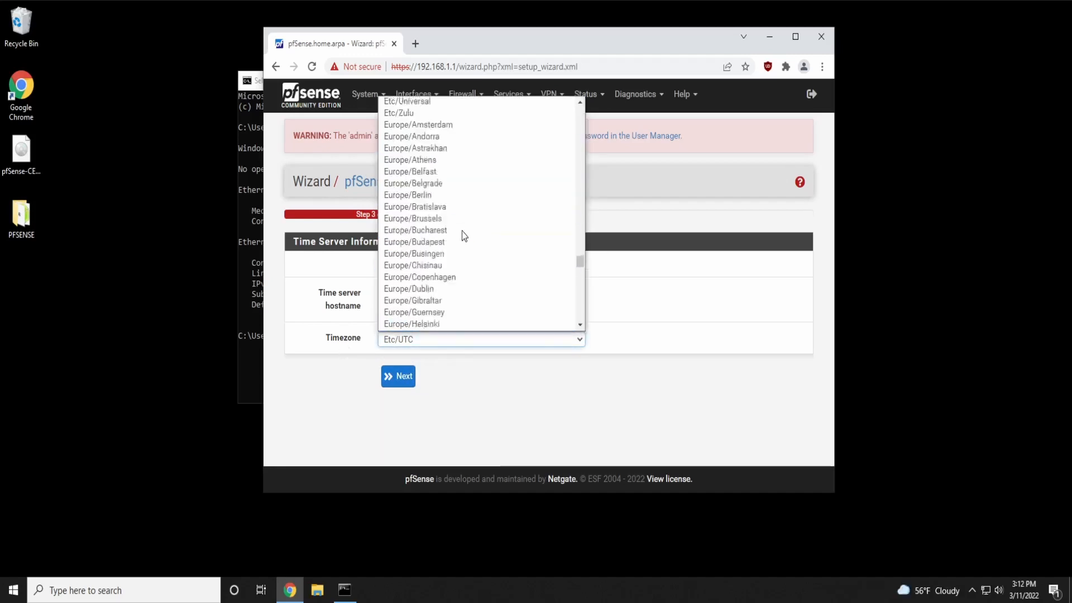
left_click_drag(580, 286, 577, 317)
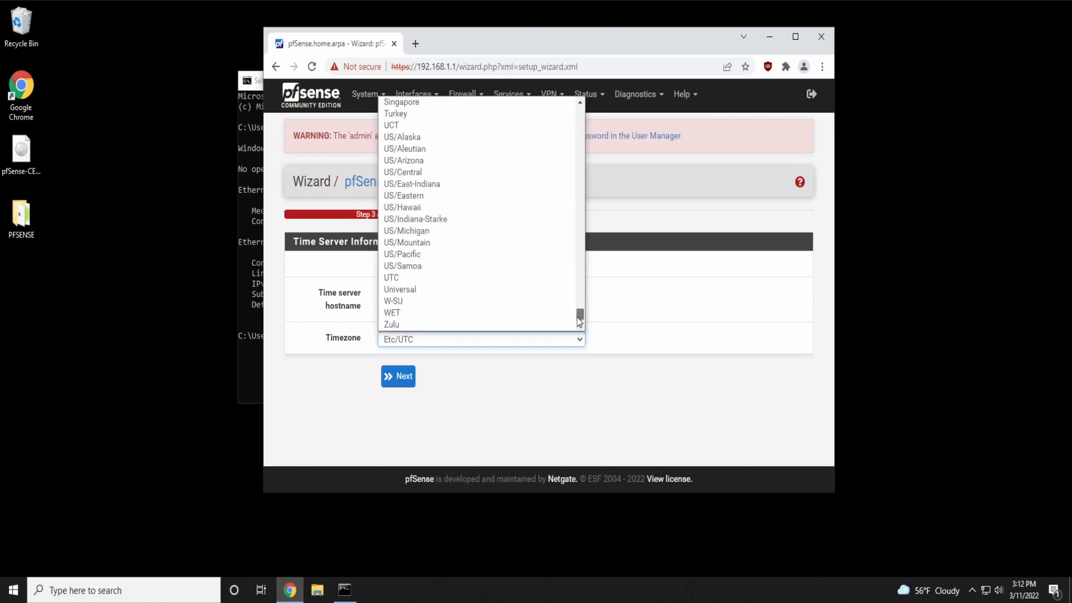
left_click(428, 196)
left_click(406, 379)
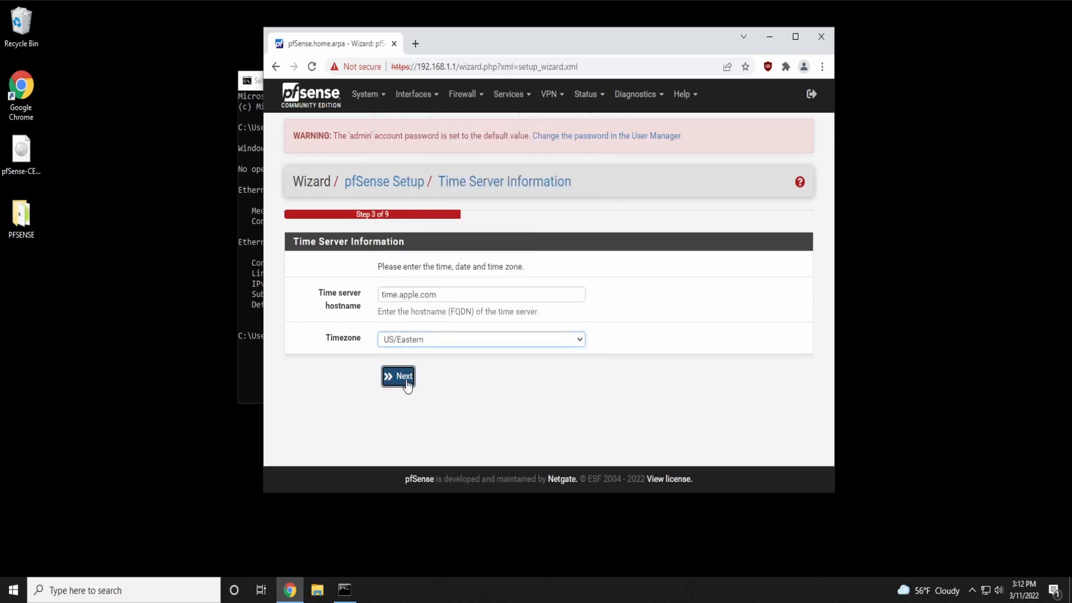
scroll(533, 338, "down", 2)
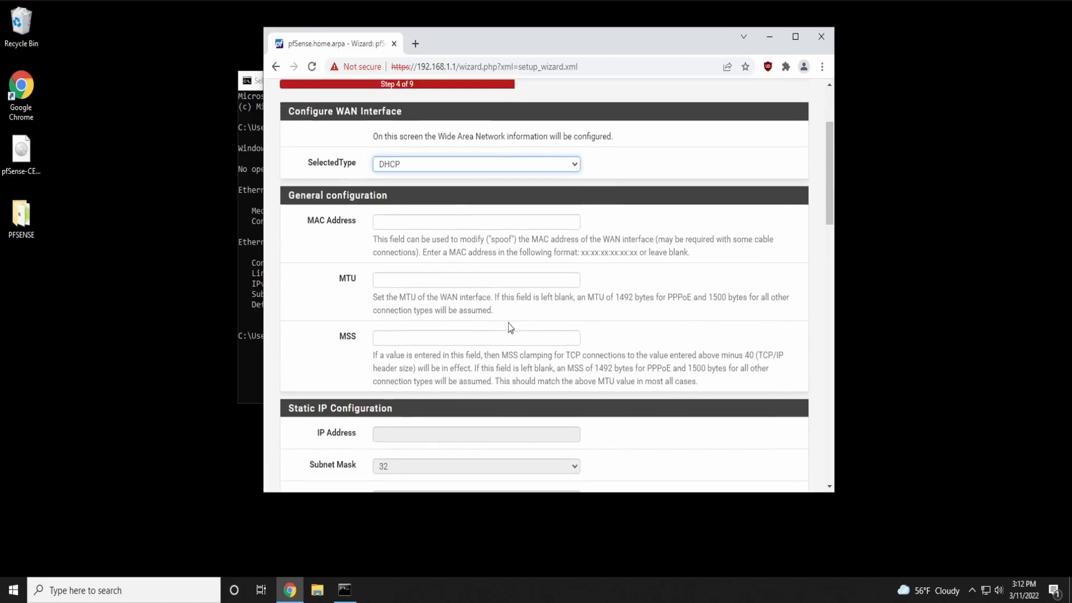
Maximize the browser, review the WAN page and accept the default DHCP settings
scroll(490, 311, "up", 3)
double_click(491, 43)
scroll(285, 349, "down", 6)
scroll(285, 342, "down", 10)
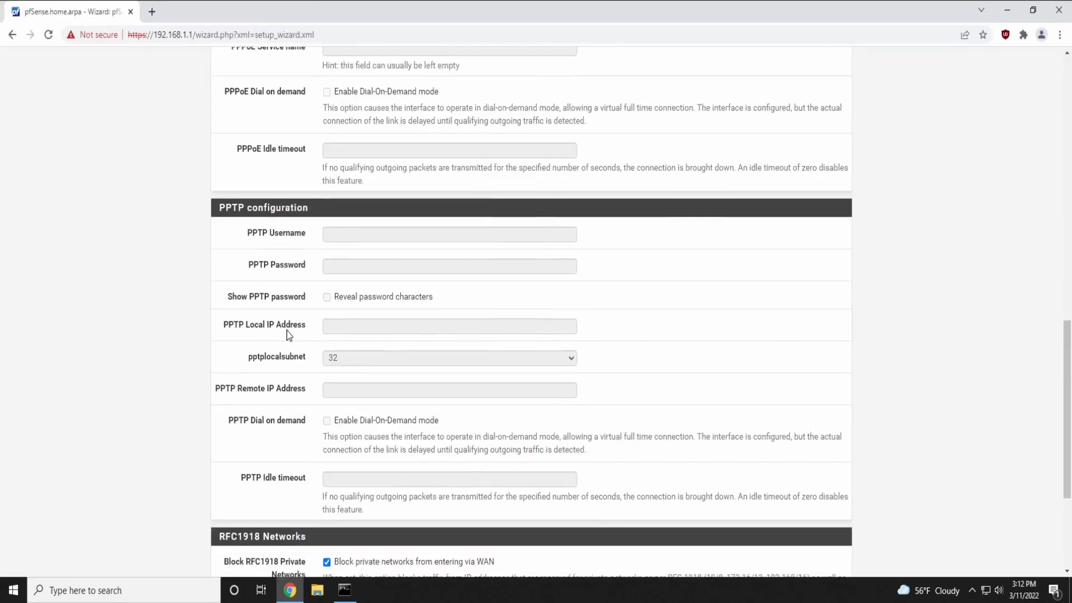
scroll(286, 329, "up", 15)
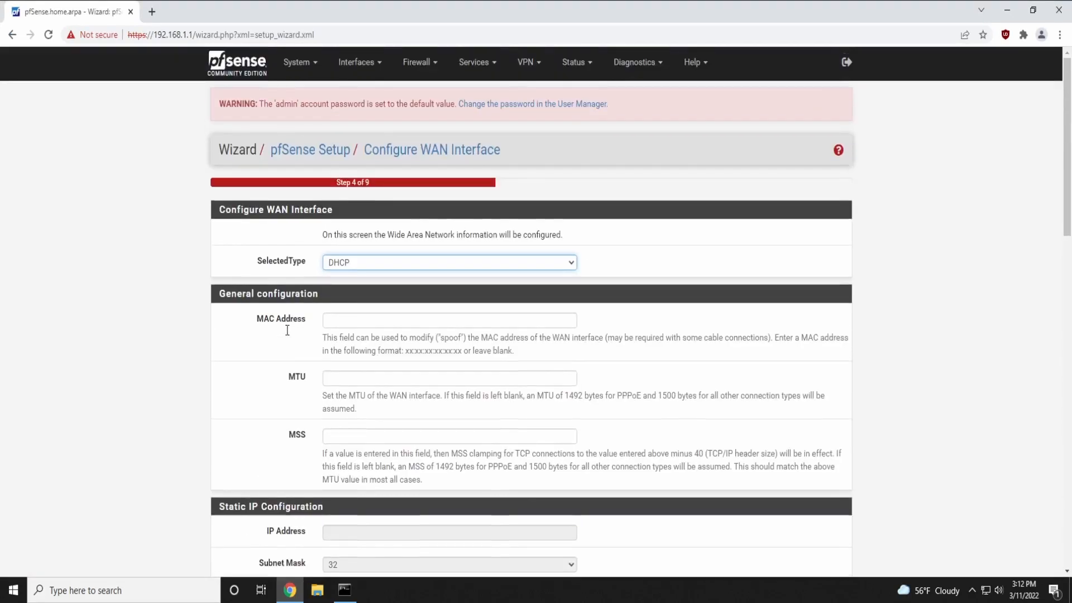
scroll(287, 335, "down", 1)
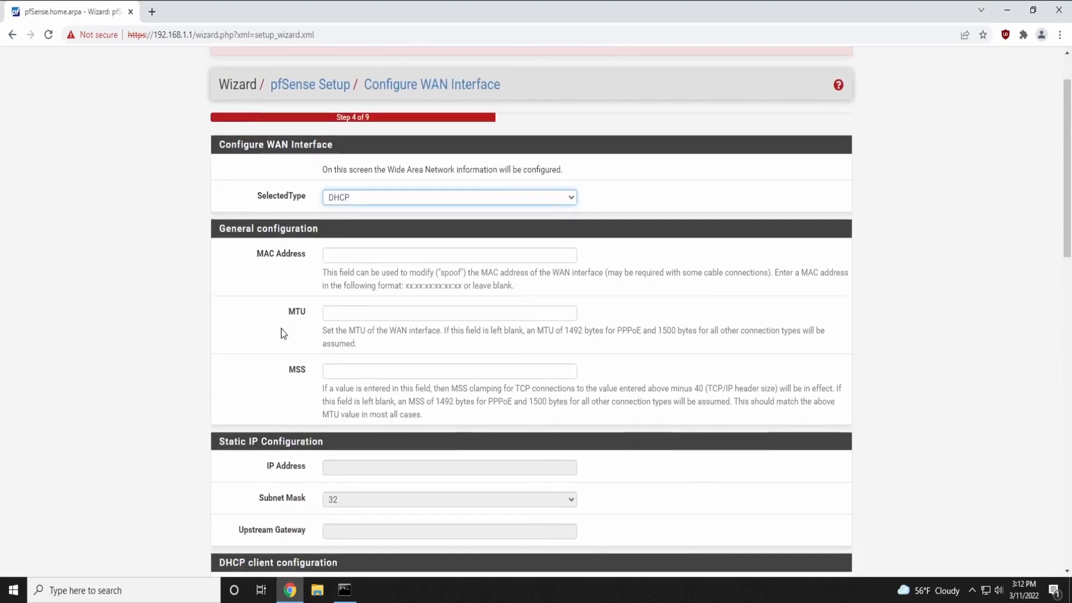
scroll(286, 335, "down", 2)
scroll(291, 340, "down", 2)
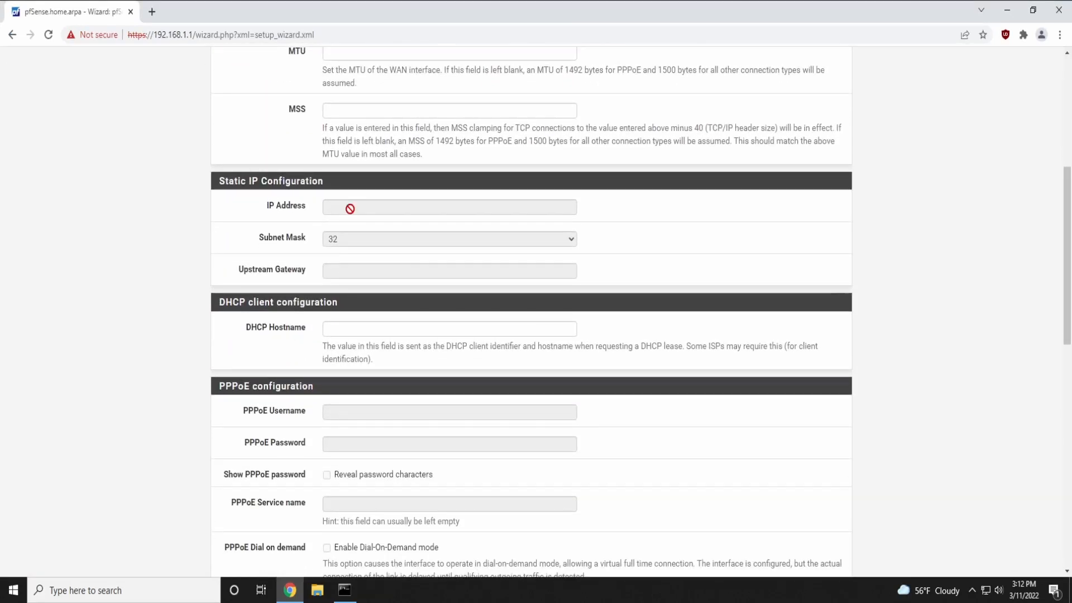
scroll(230, 277, "down", 2)
scroll(243, 265, "down", 9)
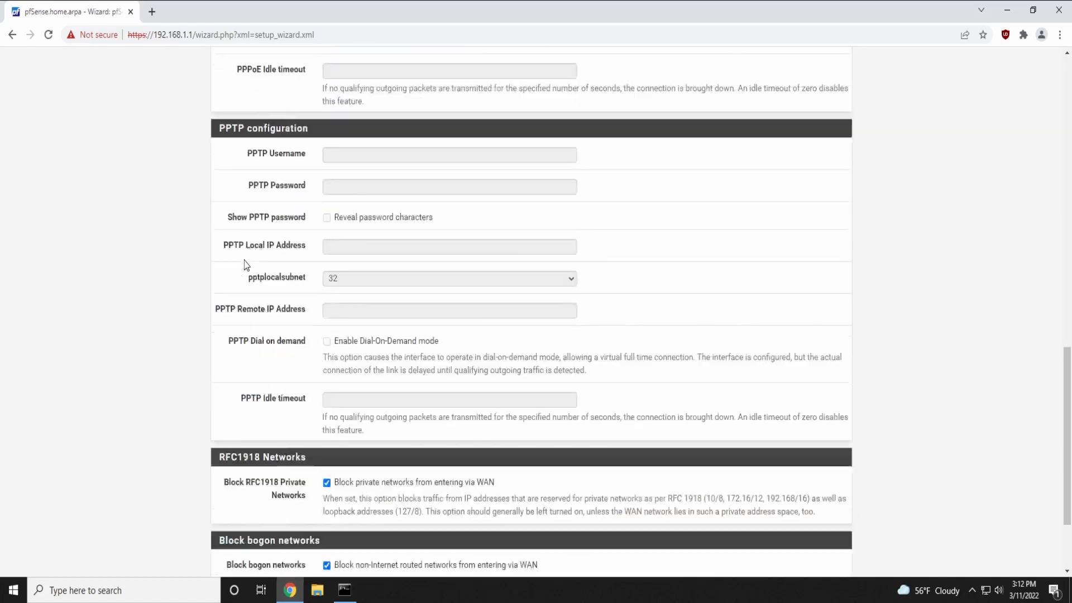
left_click(346, 512)
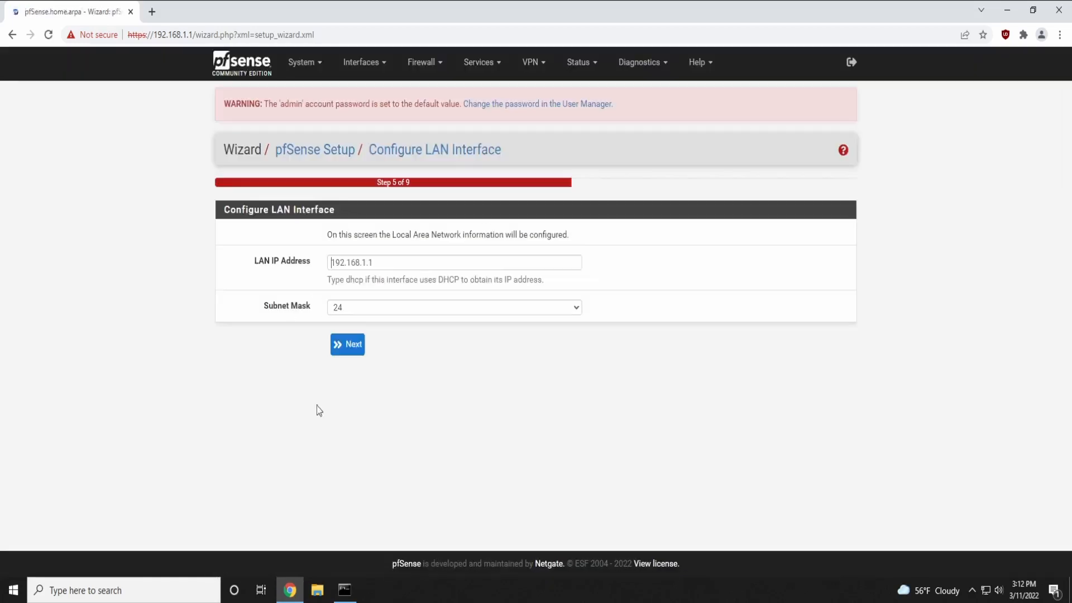
Keep the LAN IP address 192.168.1.1 with /24 subnet and continue
left_click_drag(252, 260, 310, 260)
double_click(391, 259)
left_click(379, 261)
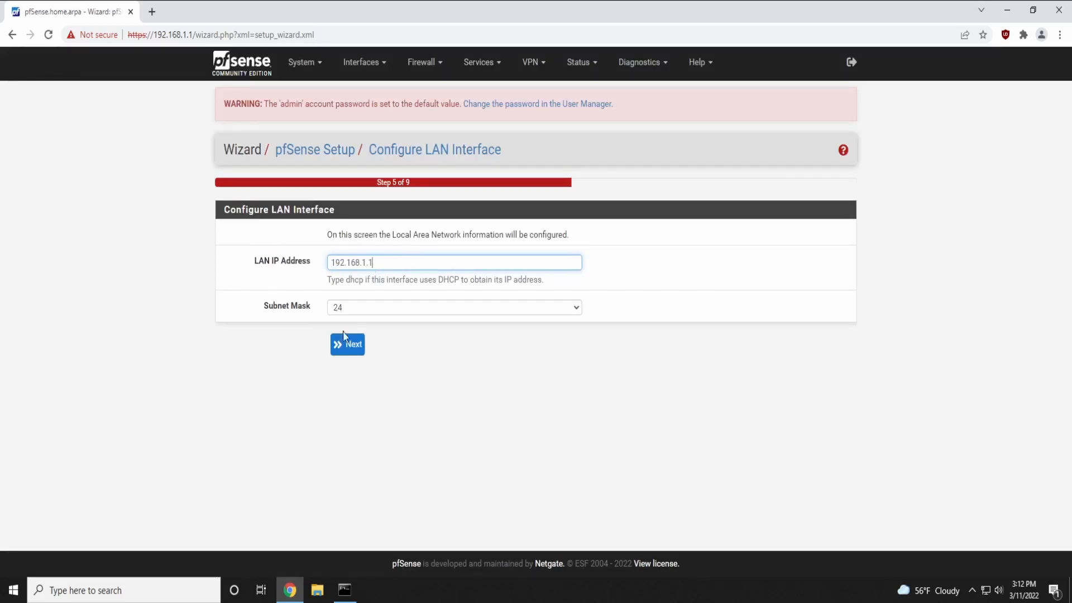
left_click(353, 346)
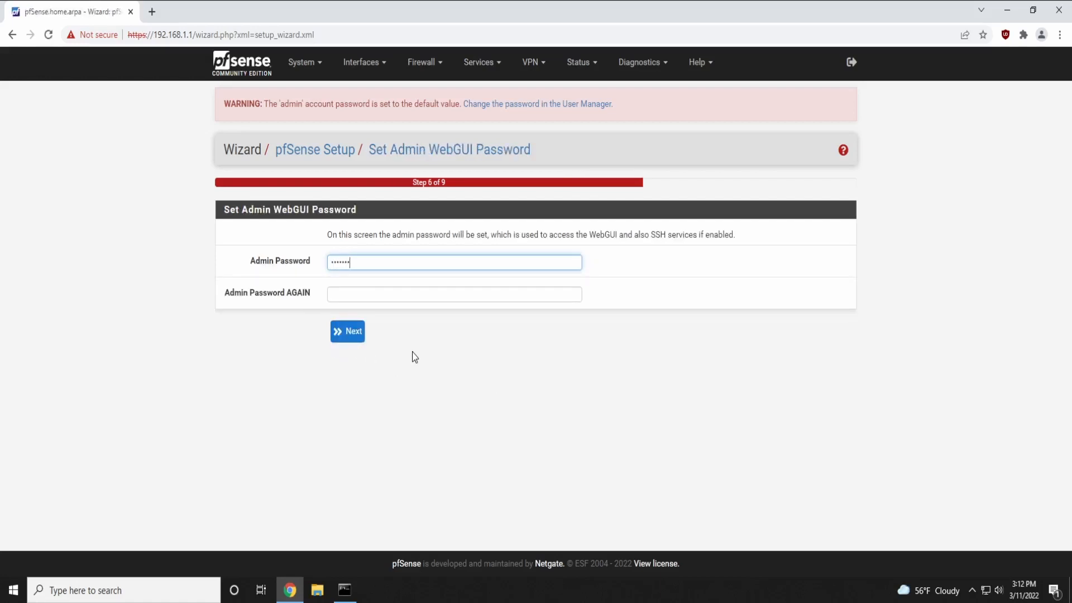
Enter and confirm the new admin password, then continue
key("Tab")
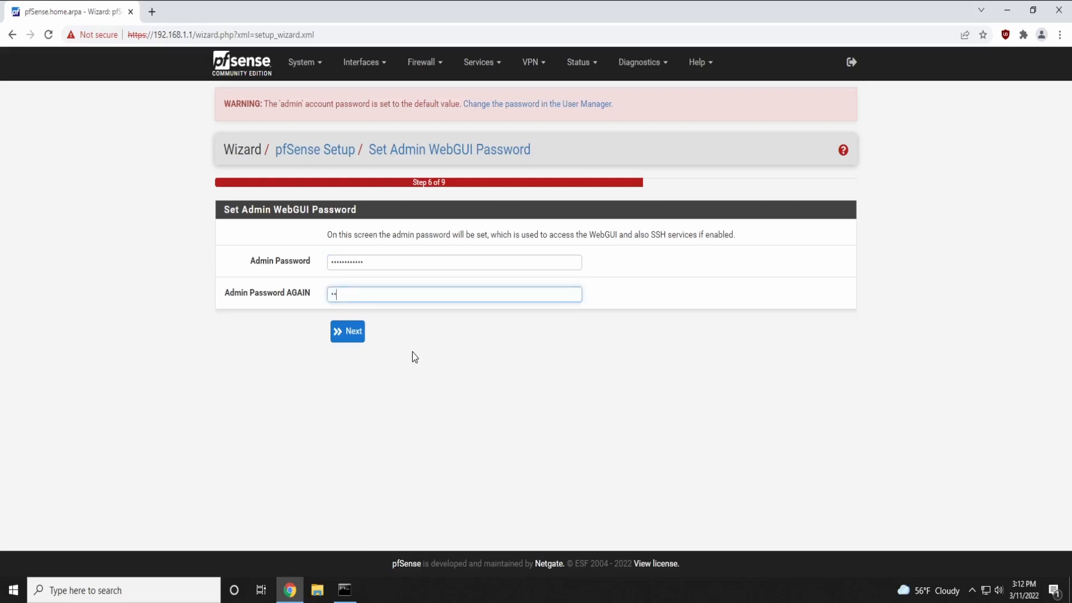
type("••••••••••••")
left_click(352, 336)
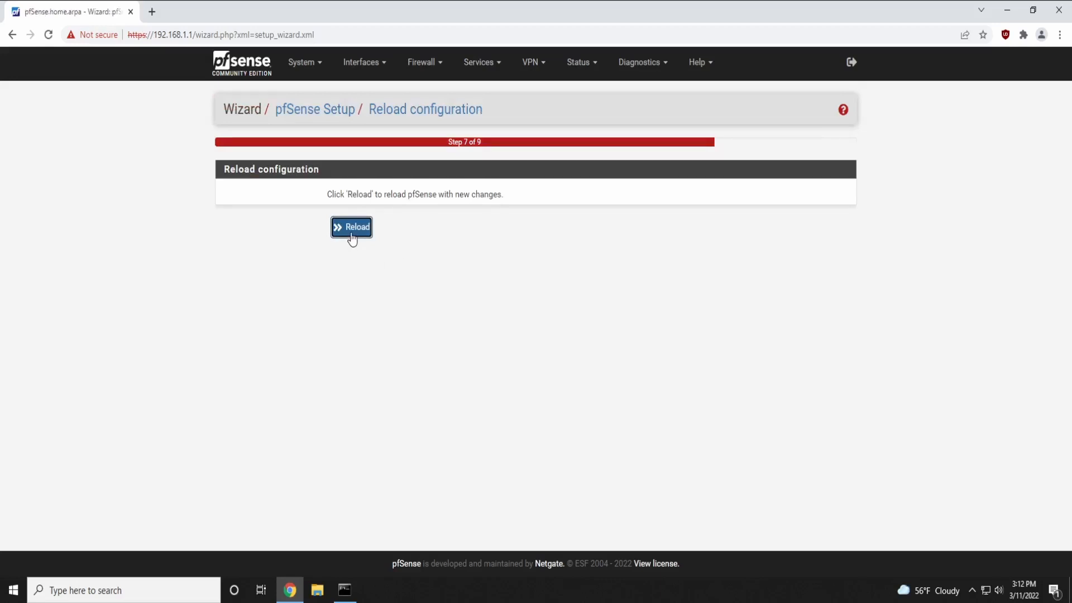
Reload the new configuration and confirm System Update reports version 2.6.0 is up to date
left_click(351, 233)
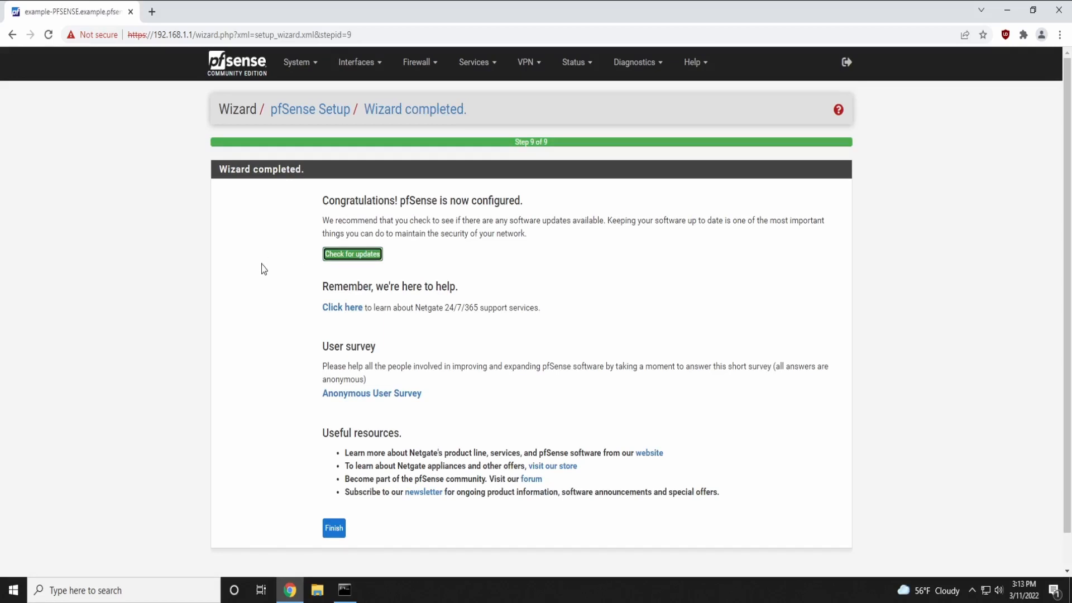
scroll(263, 266, "down", 1)
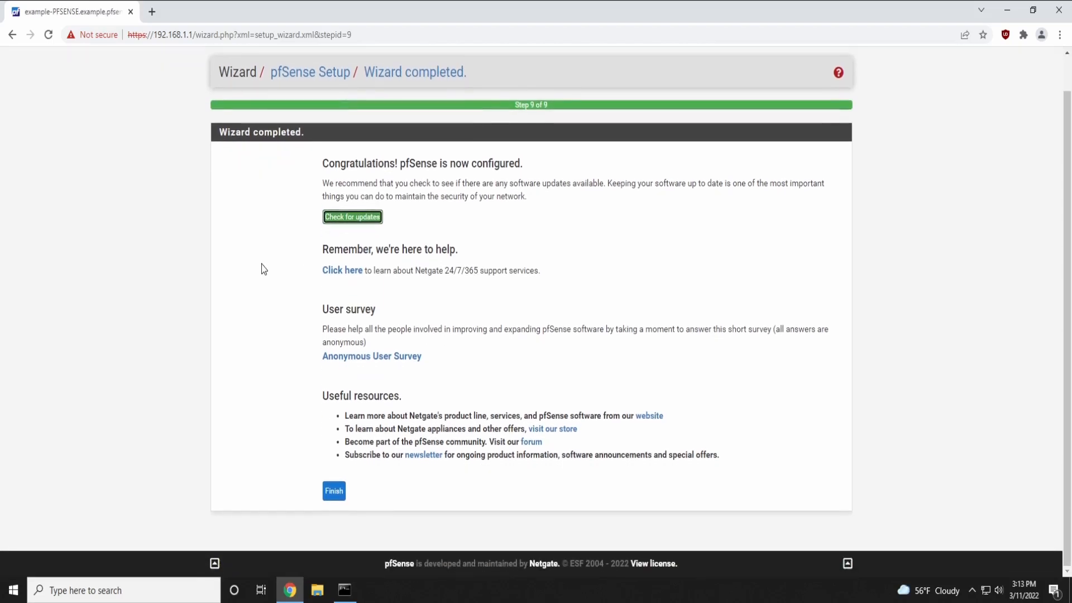
left_click(341, 218)
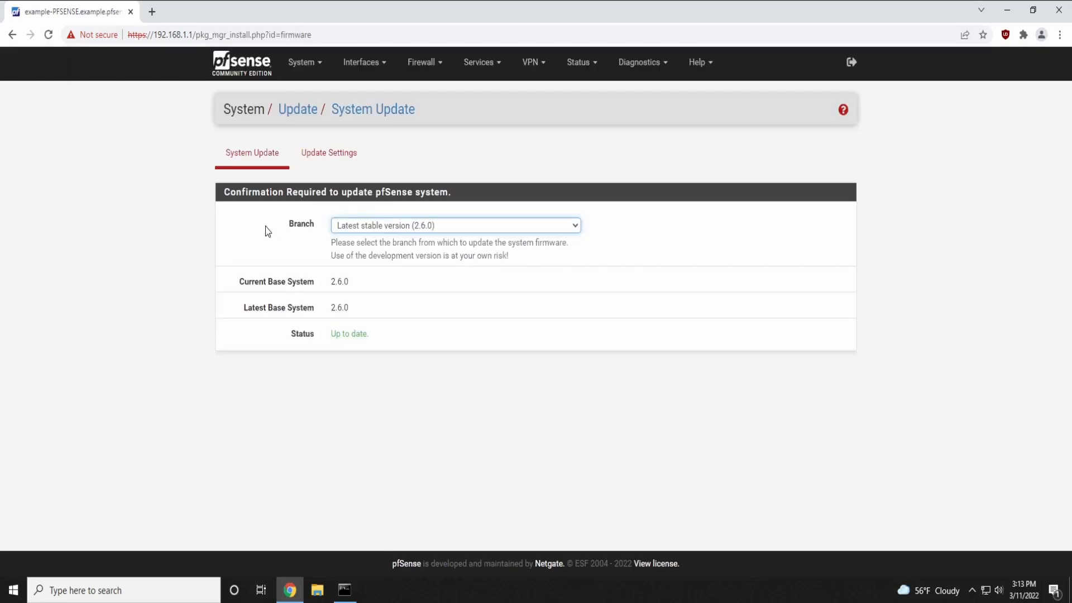
left_click_drag(287, 335, 411, 352)
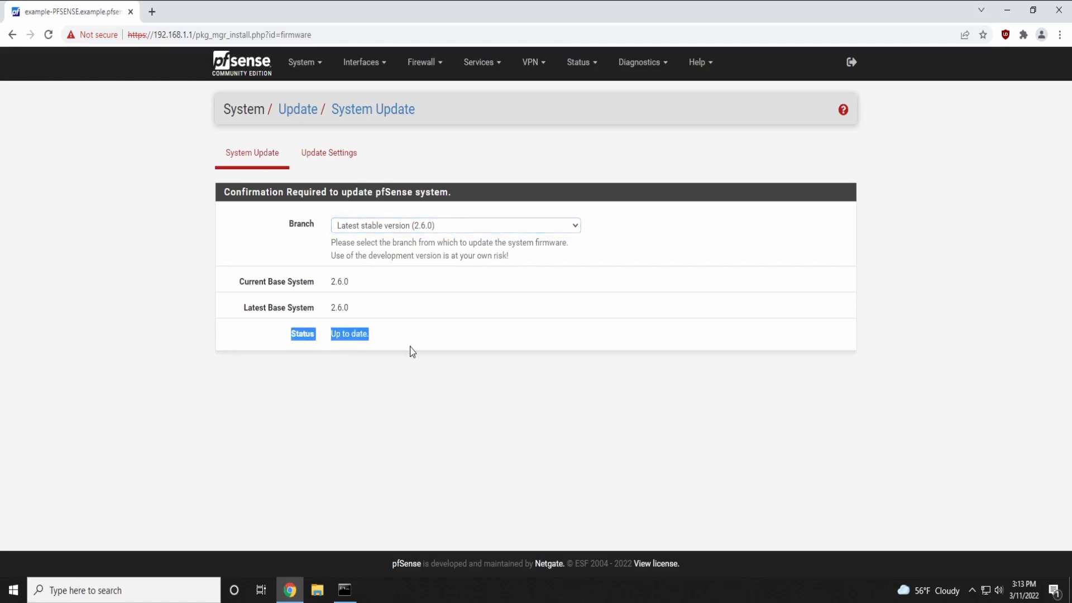
left_click(194, 218)
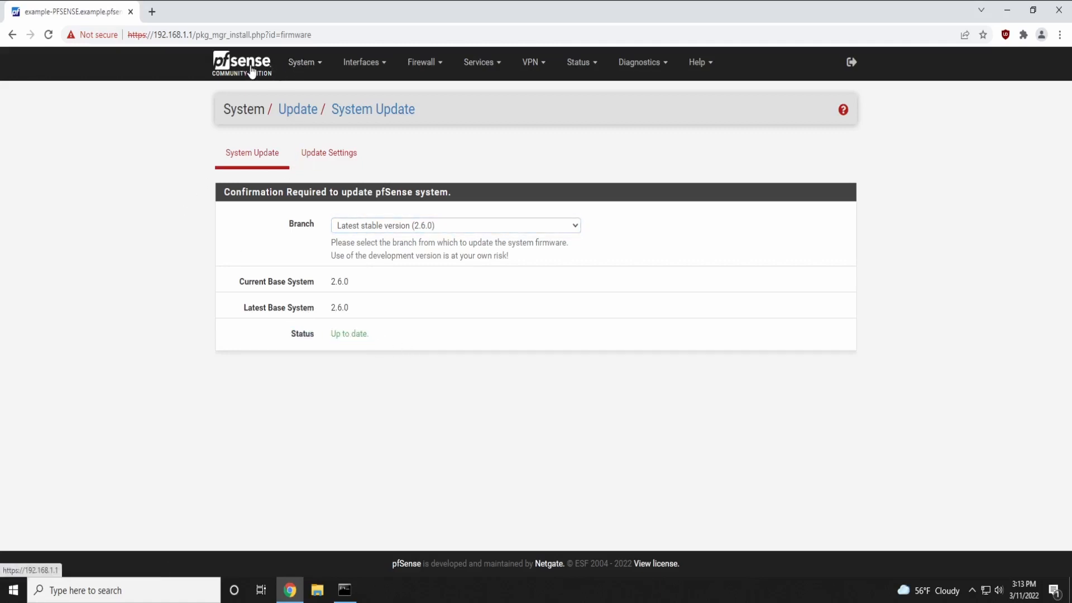
Go to the dashboard and accept the copyright and trademark notices
left_click(229, 71)
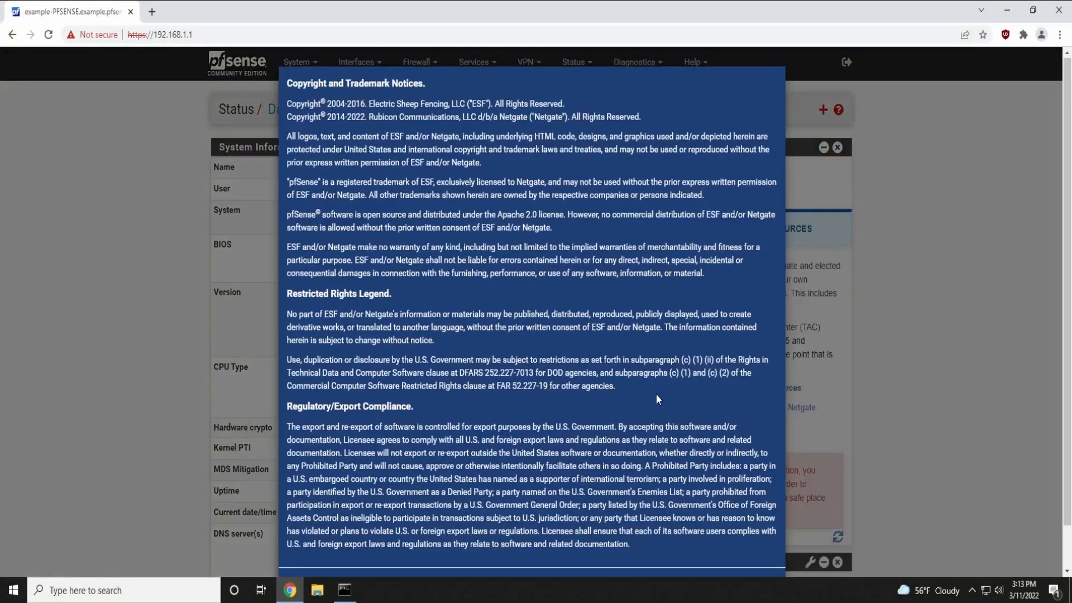
scroll(656, 393, "down", 1)
scroll(346, 218, "up", 1)
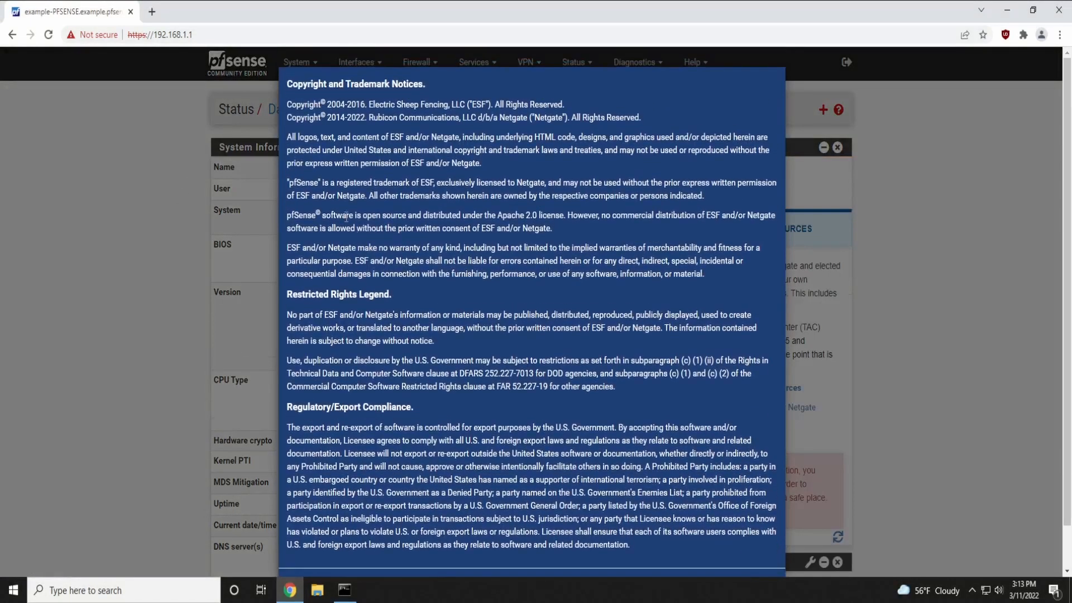
left_click_drag(276, 87, 701, 548)
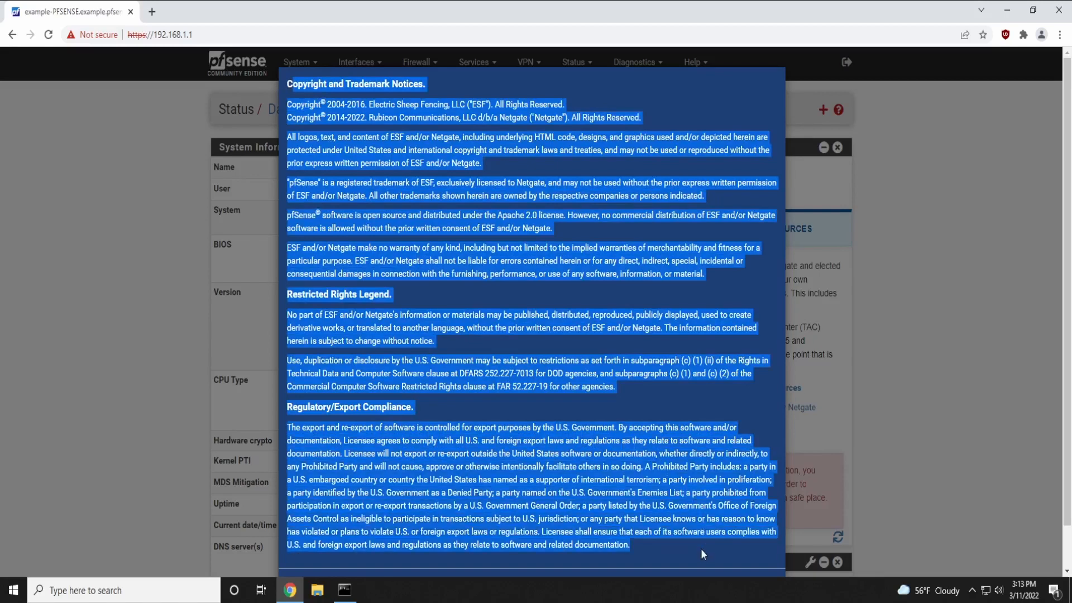
left_click(478, 401)
scroll(497, 416, "down", 1)
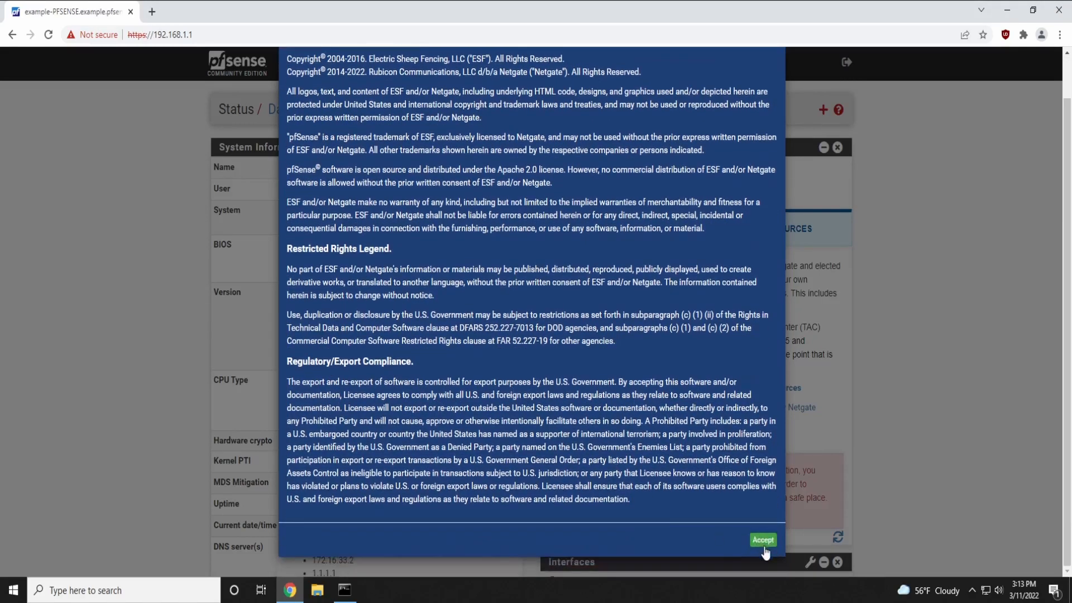
left_click(762, 539)
Dismiss the thank-you message and check the WAN and LAN interfaces on the dashboard
left_click(769, 198)
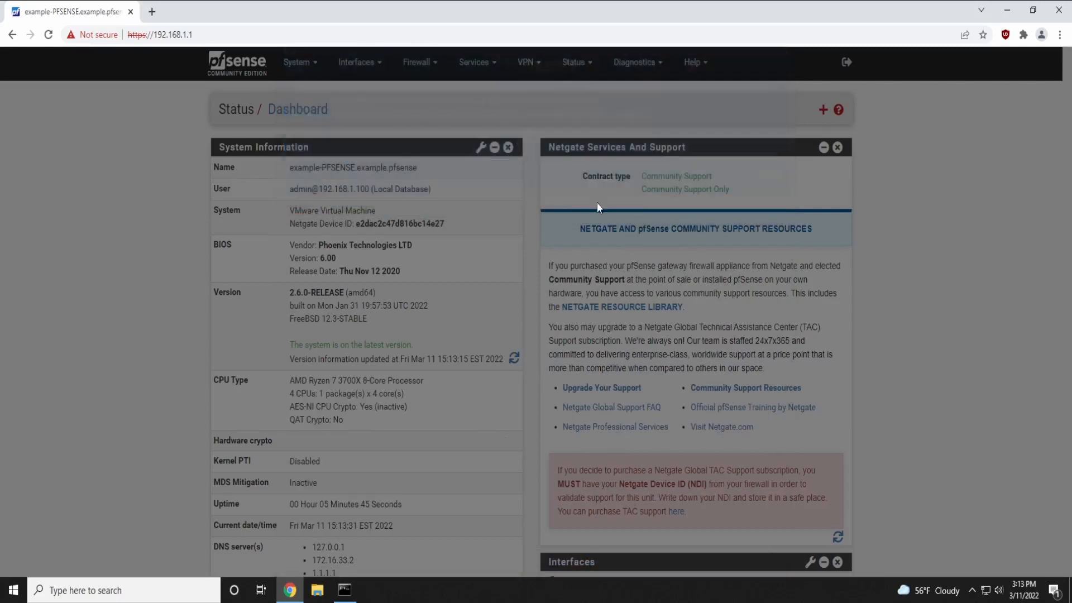
scroll(123, 287, "down", 3)
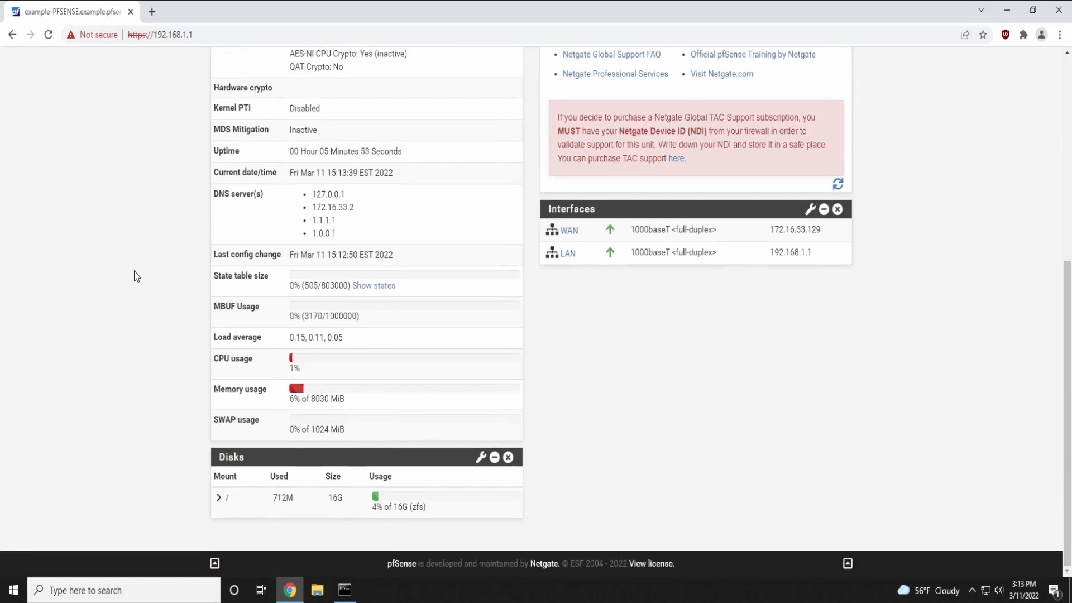
scroll(134, 276, "up", 5)
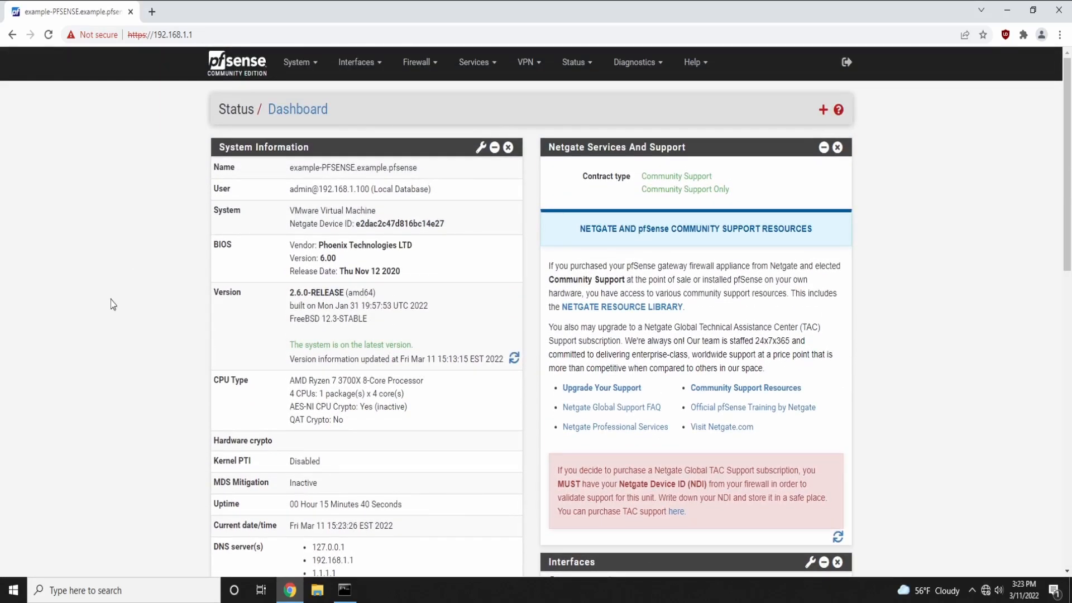